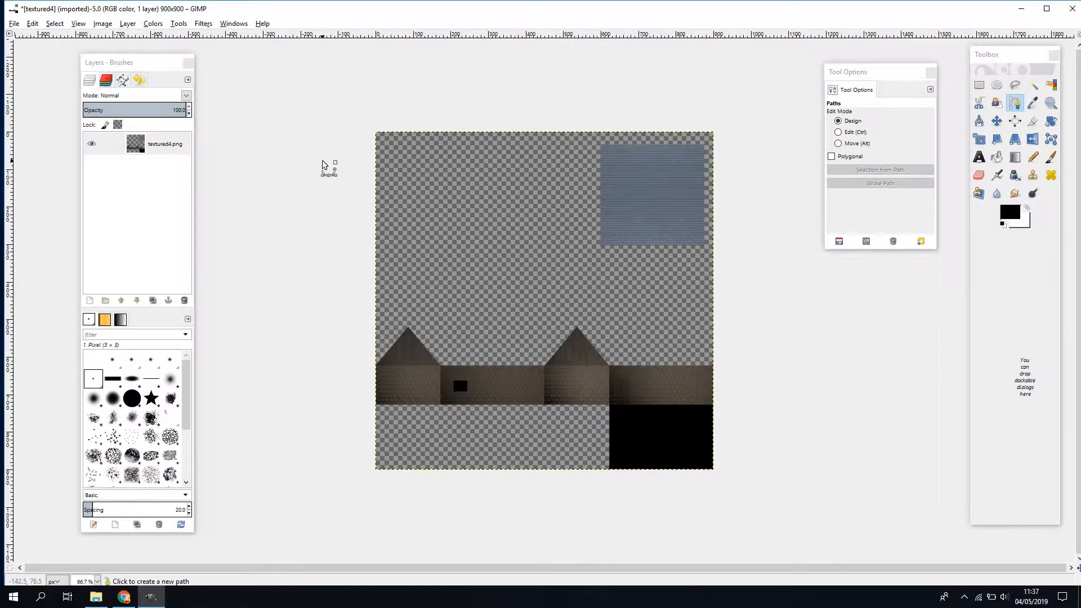
# - Open 1.png from the paper buildings folder as a new layer in the textured4 image
pyautogui.click(10, 24)
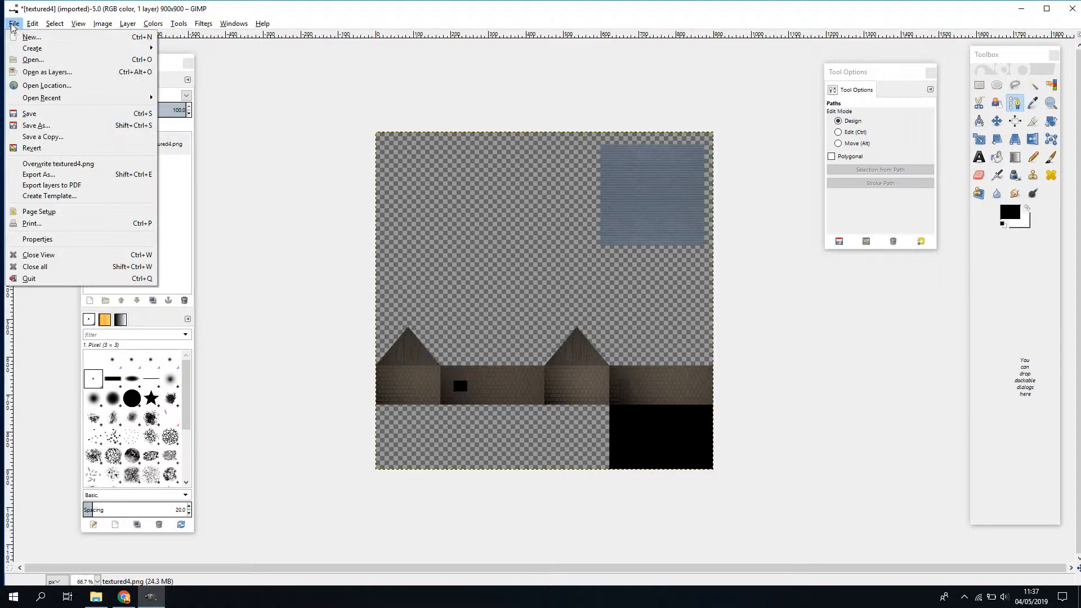
pyautogui.click(64, 76)
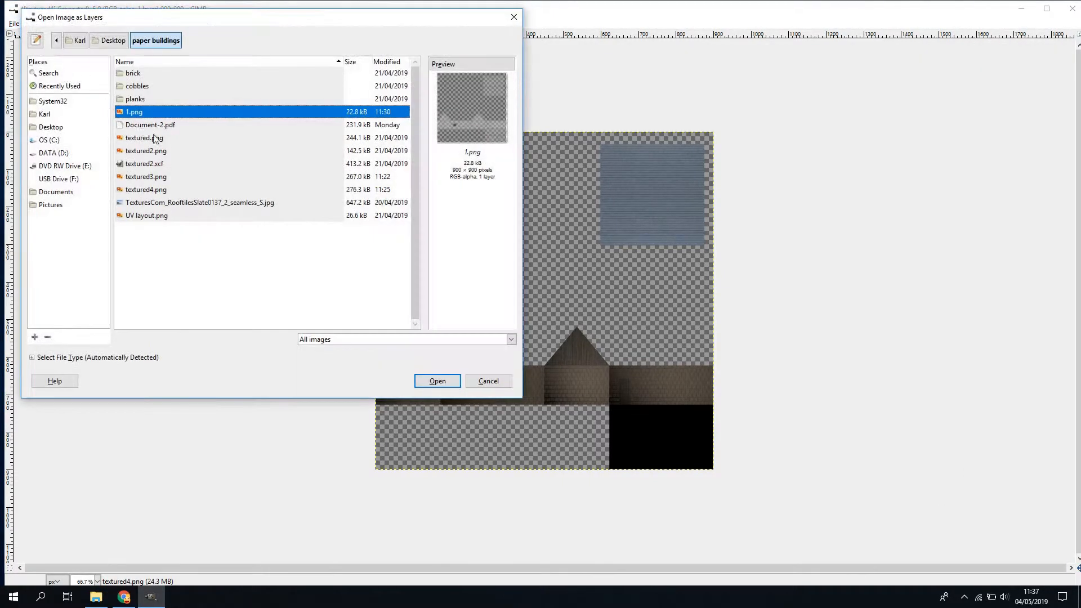
pyautogui.click(437, 379)
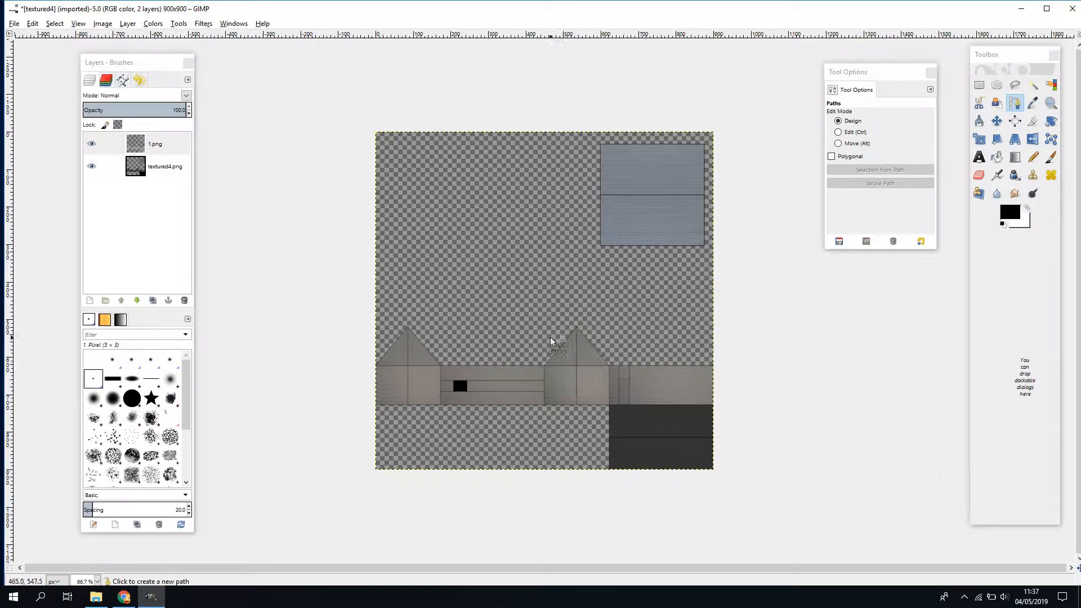
# - Scale the image to 21.667 cm in width and height, using centimeters as the unit
pyautogui.click(102, 25)
pyautogui.moveTo(130, 26)
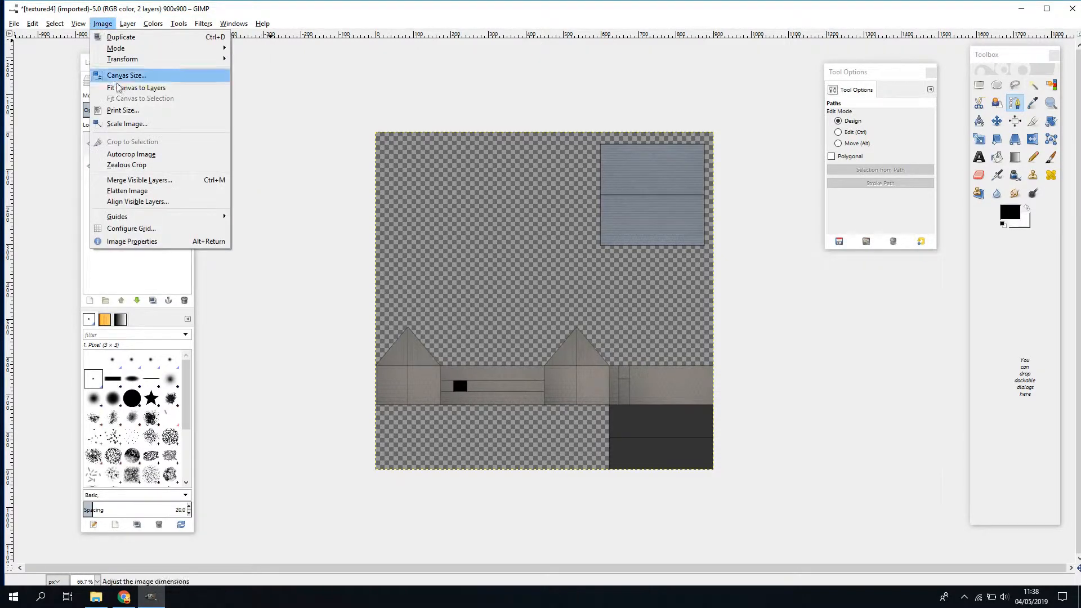
pyautogui.click(143, 124)
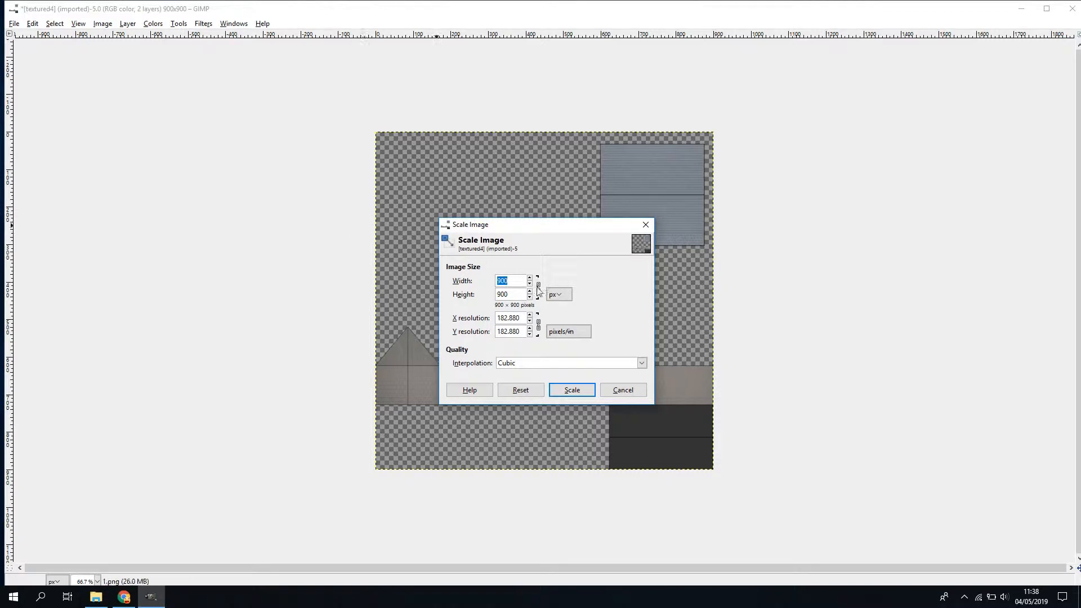
pyautogui.click(566, 295)
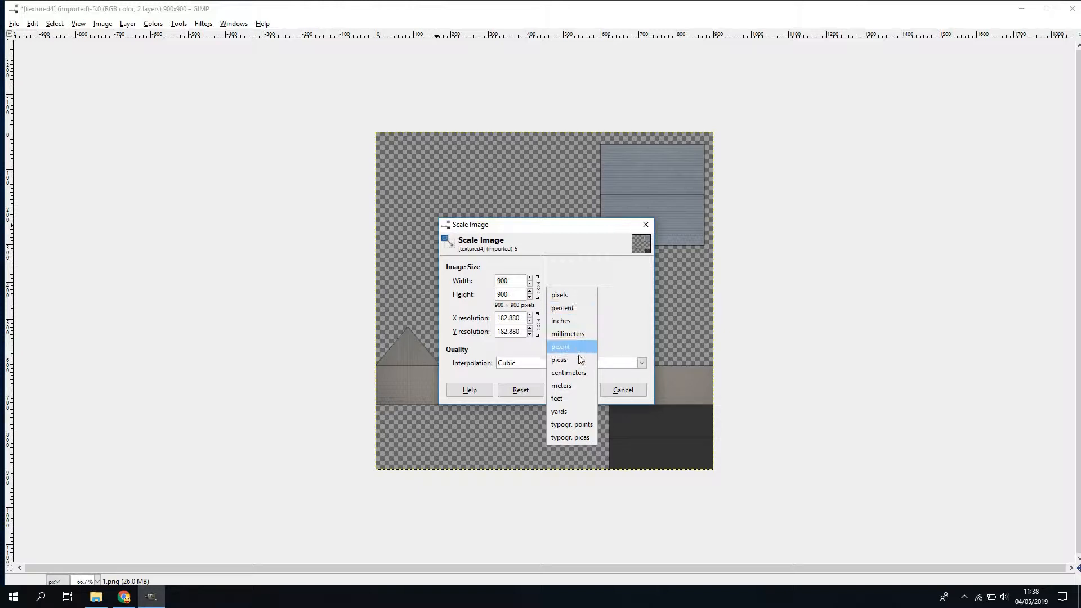
pyautogui.click(579, 373)
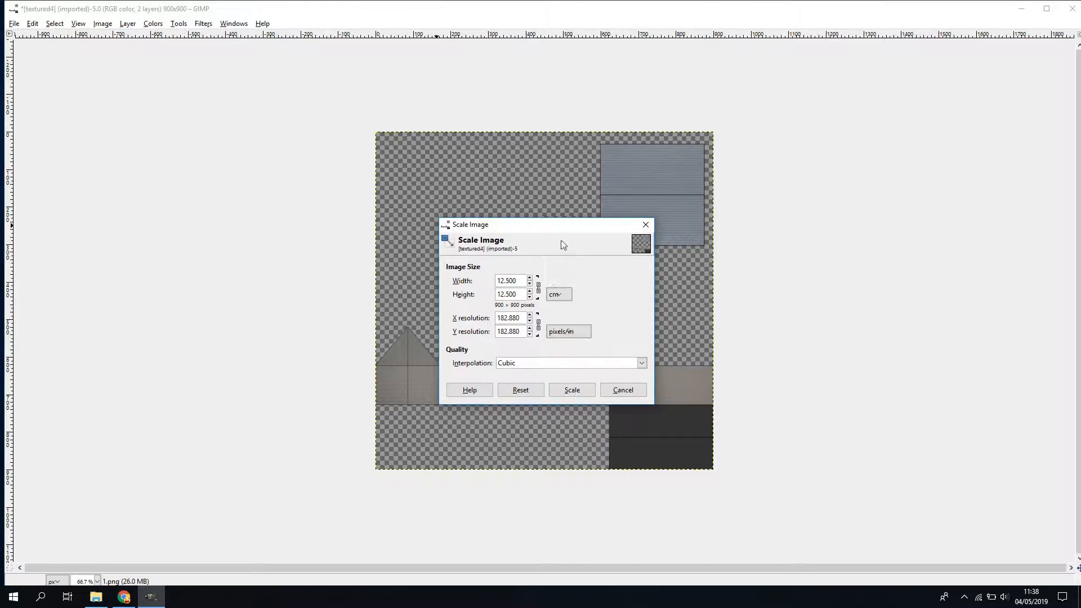
pyautogui.moveTo(567, 224); pyautogui.dragTo(236, 128)
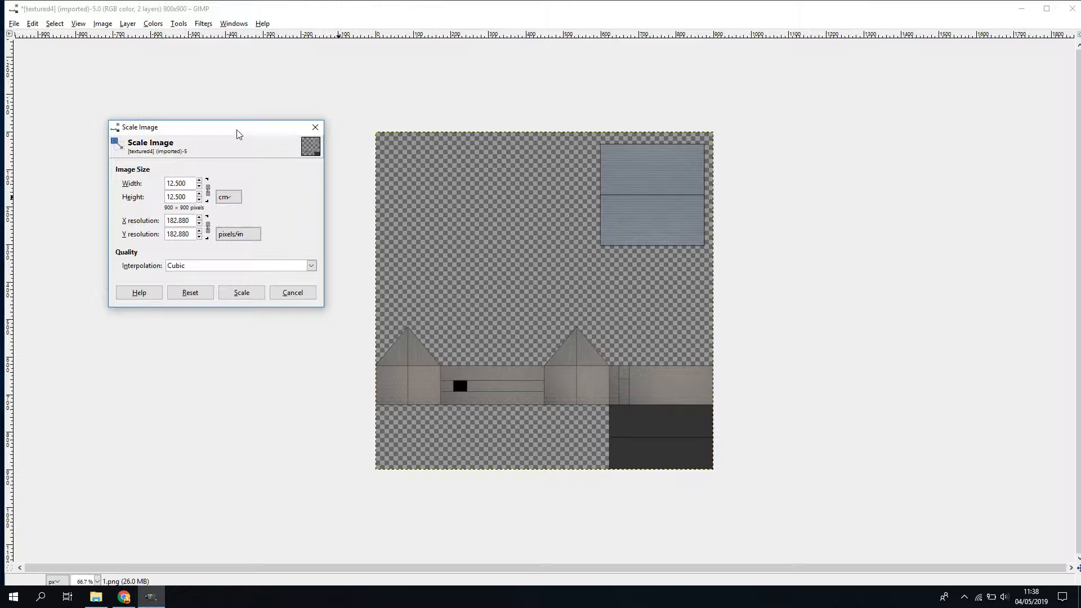
pyautogui.doubleClick(191, 184)
pyautogui.write('2')
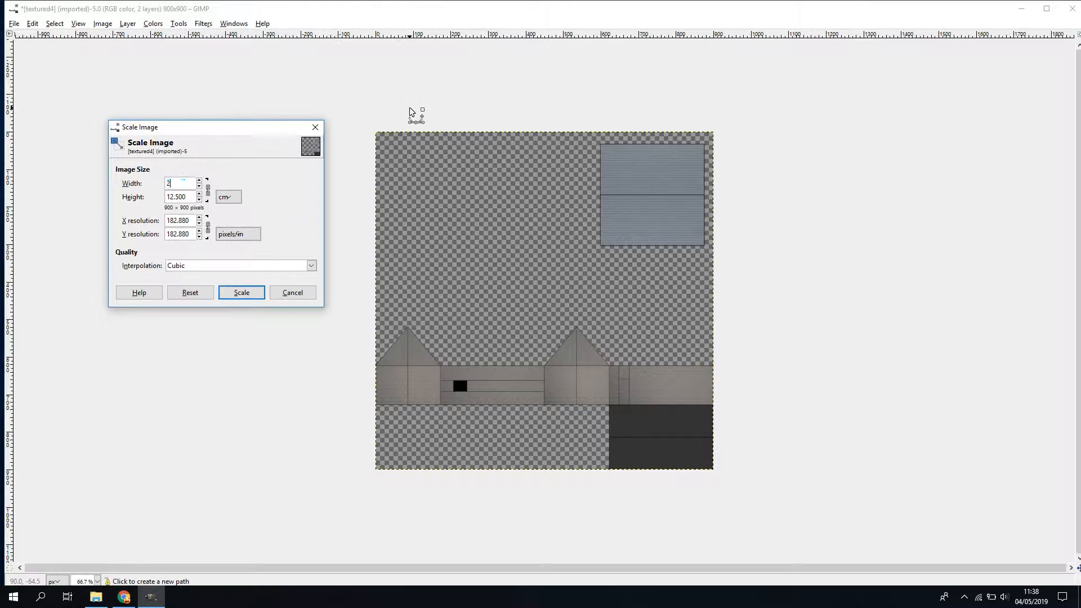
pyautogui.write('1.67')
pyautogui.click(186, 197)
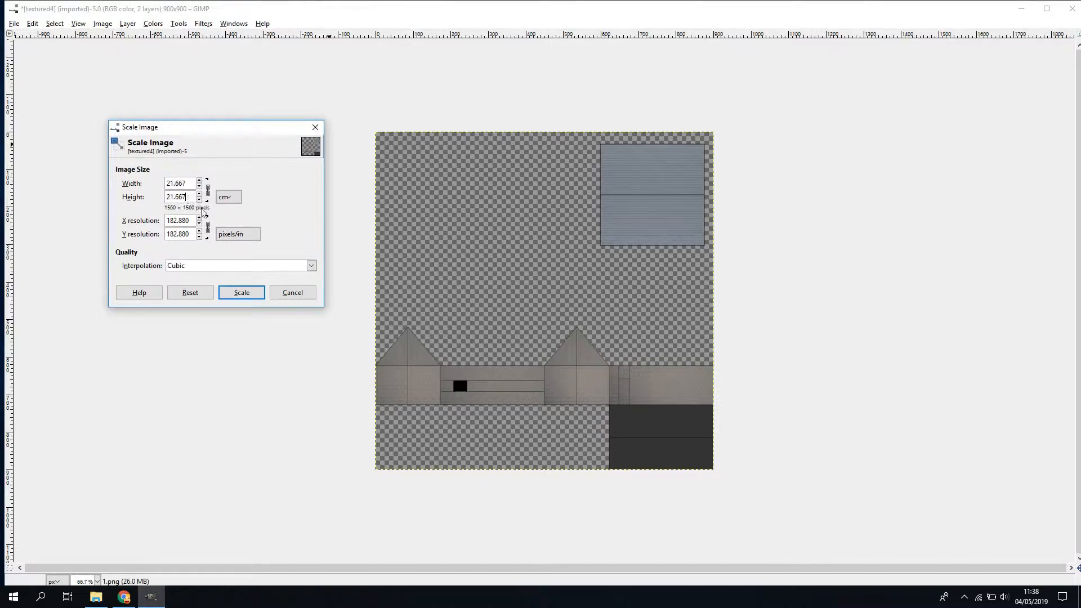
pyautogui.click(242, 293)
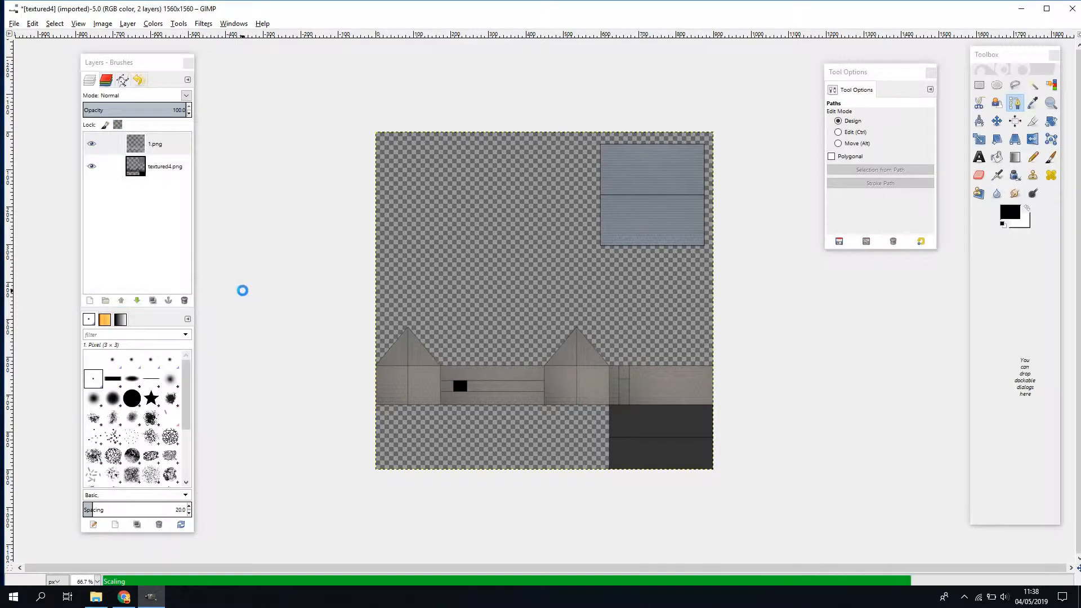
# - Compare the building textures with and without the 1.png line overlay
pyautogui.scroll(-1, 393, 363)
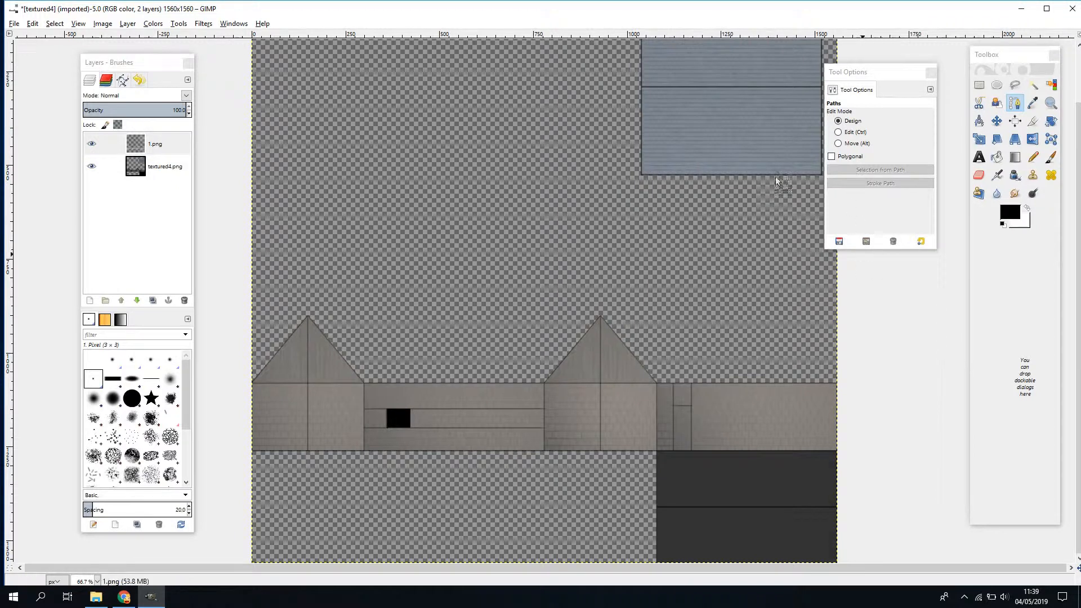
pyautogui.click(91, 144)
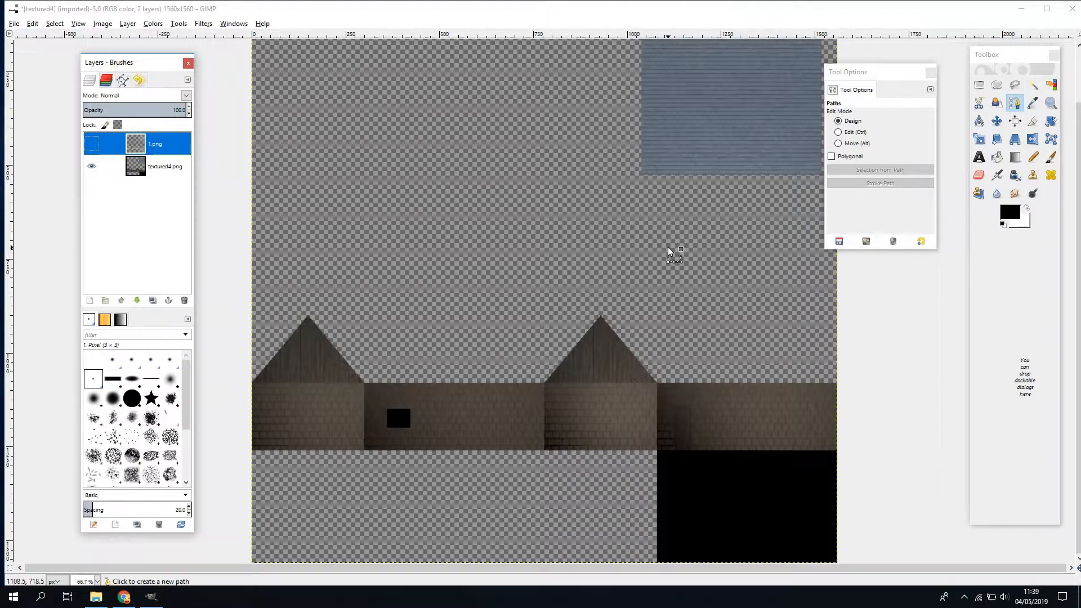
pyautogui.click(91, 144)
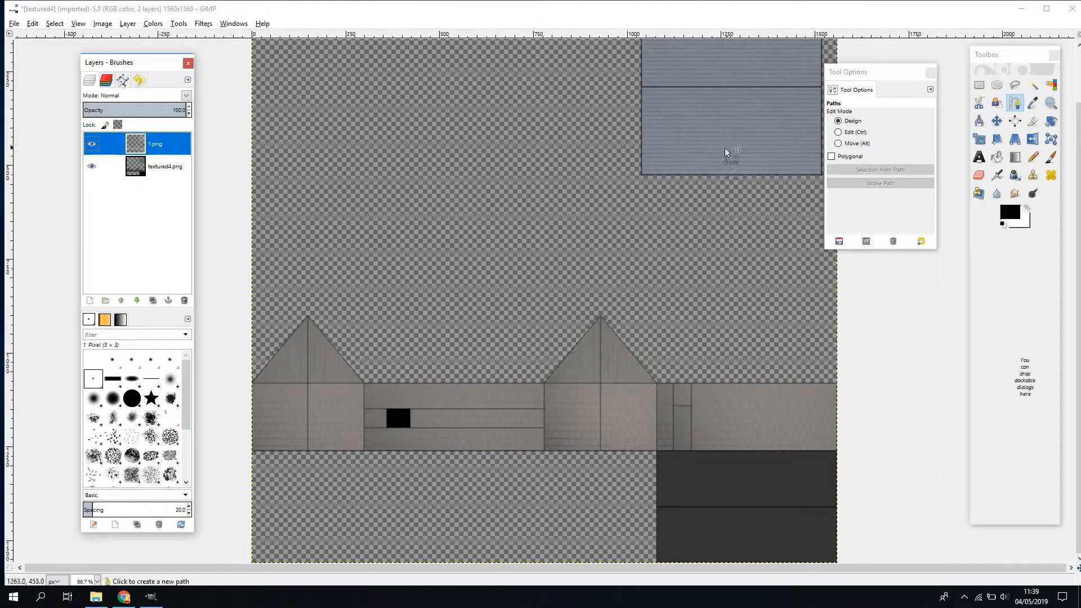
# - Resize the canvas to 2000 × 2000 px with the existing image centered on it
pyautogui.press('pagedown')
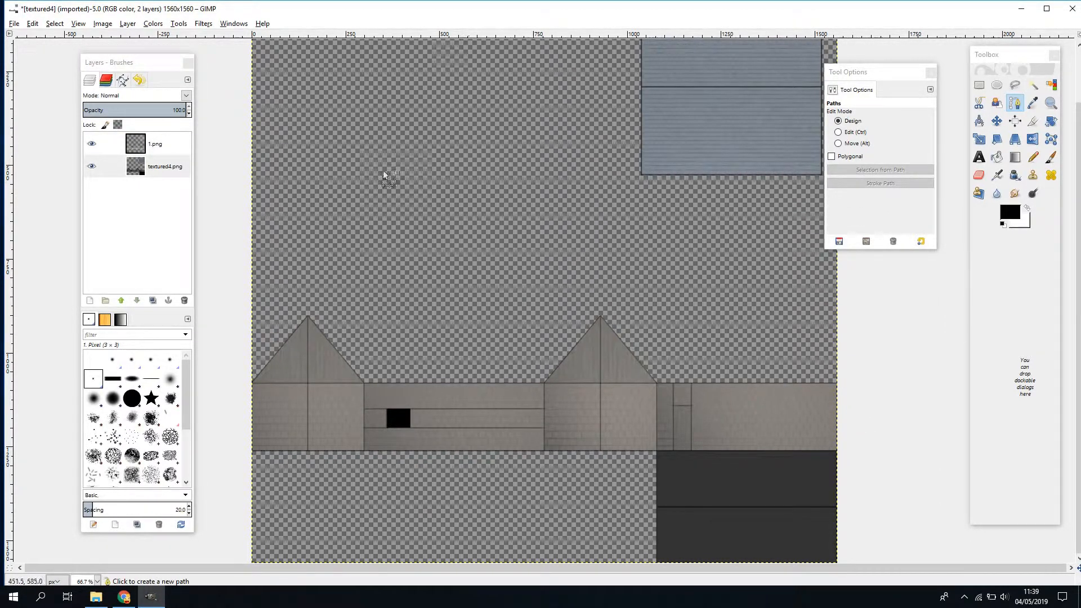
pyautogui.click(103, 23)
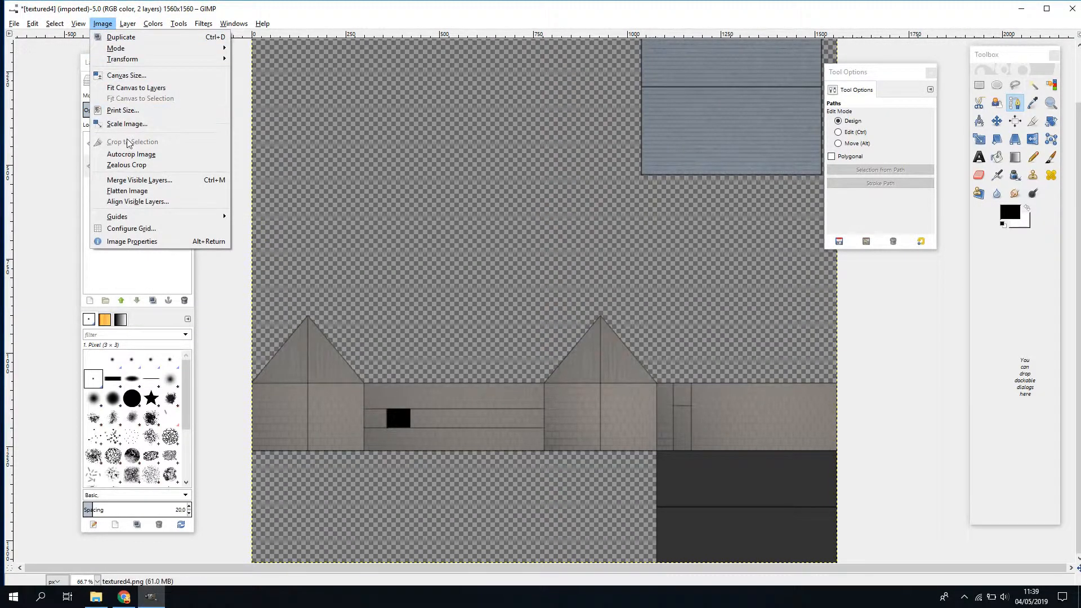
pyautogui.click(126, 75)
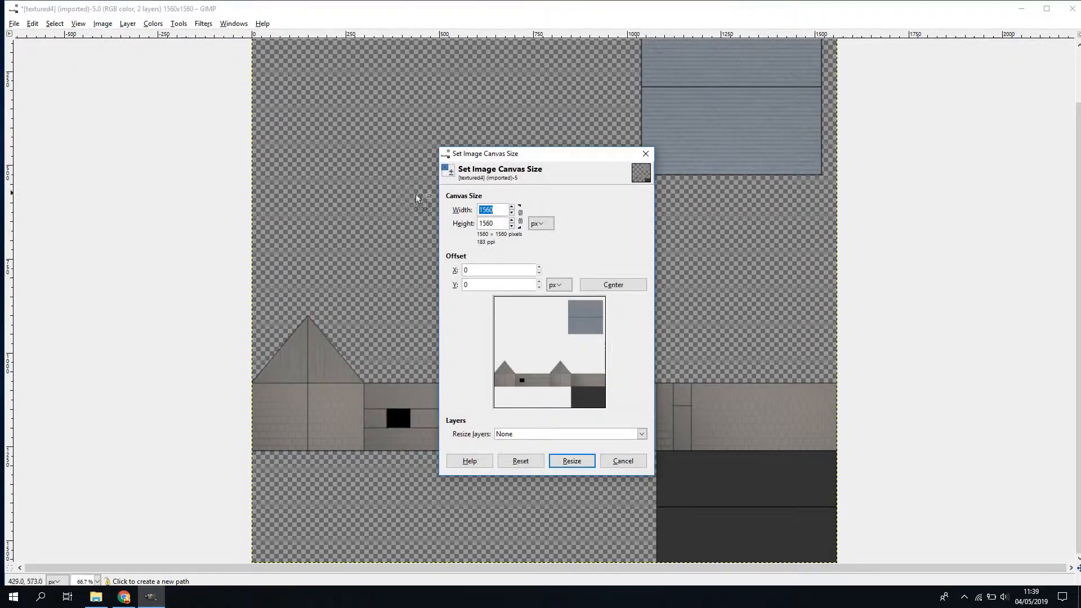
pyautogui.click(539, 224)
pyautogui.click(481, 209)
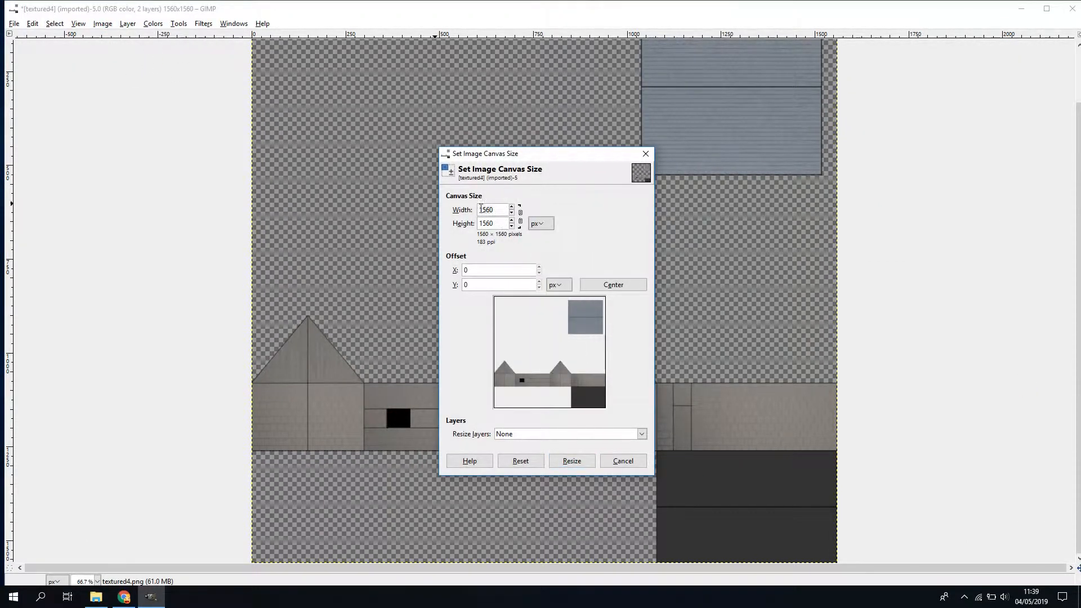
pyautogui.doubleClick(500, 208)
pyautogui.write('2000')
pyautogui.press('Tab')
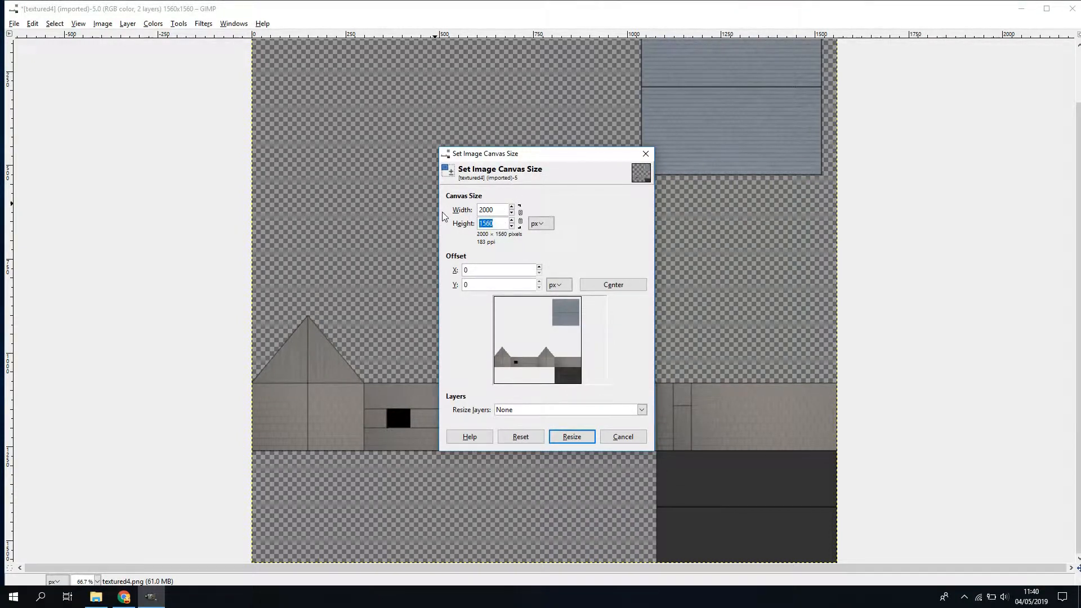
pyautogui.write('2000')
pyautogui.click(613, 285)
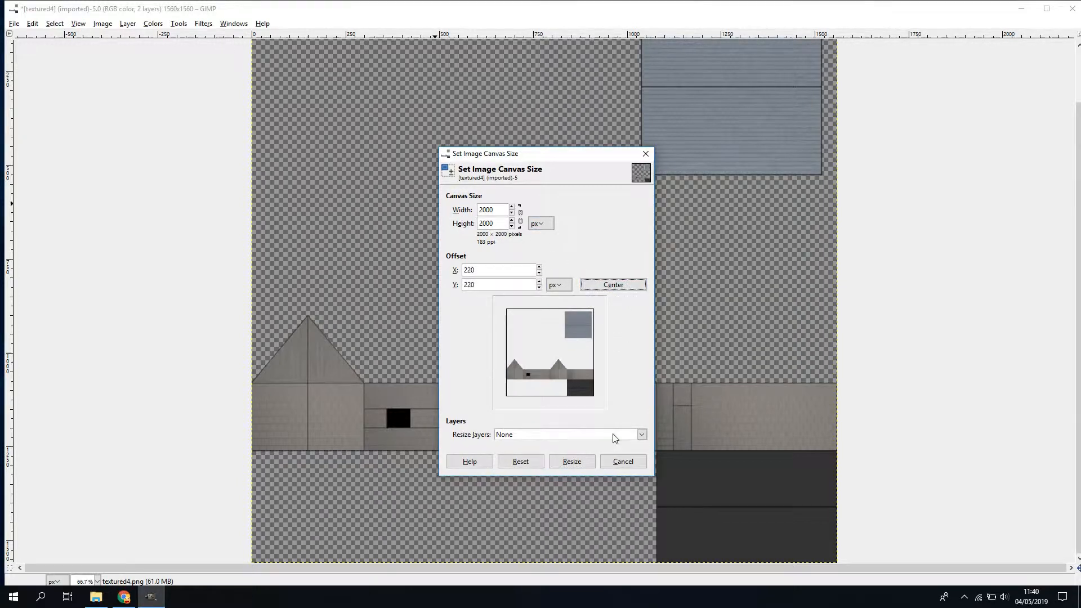
pyautogui.click(572, 462)
# - Hide the 1.png layer so that only the textured building parts show
pyautogui.scroll(-2, 553, 346)
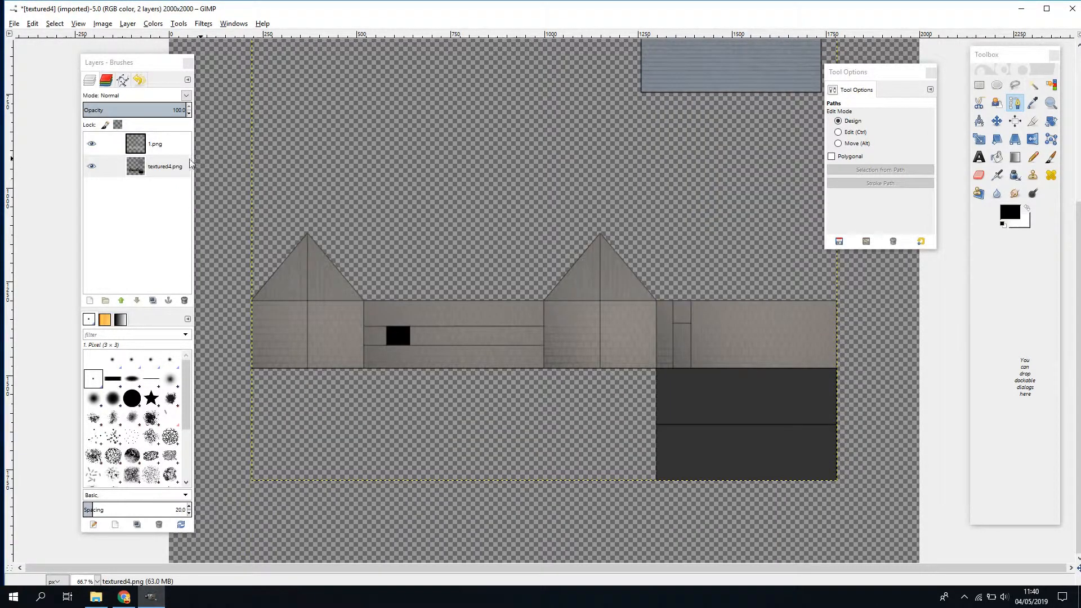
pyautogui.click(91, 143)
pyautogui.scroll(2, 357, 299)
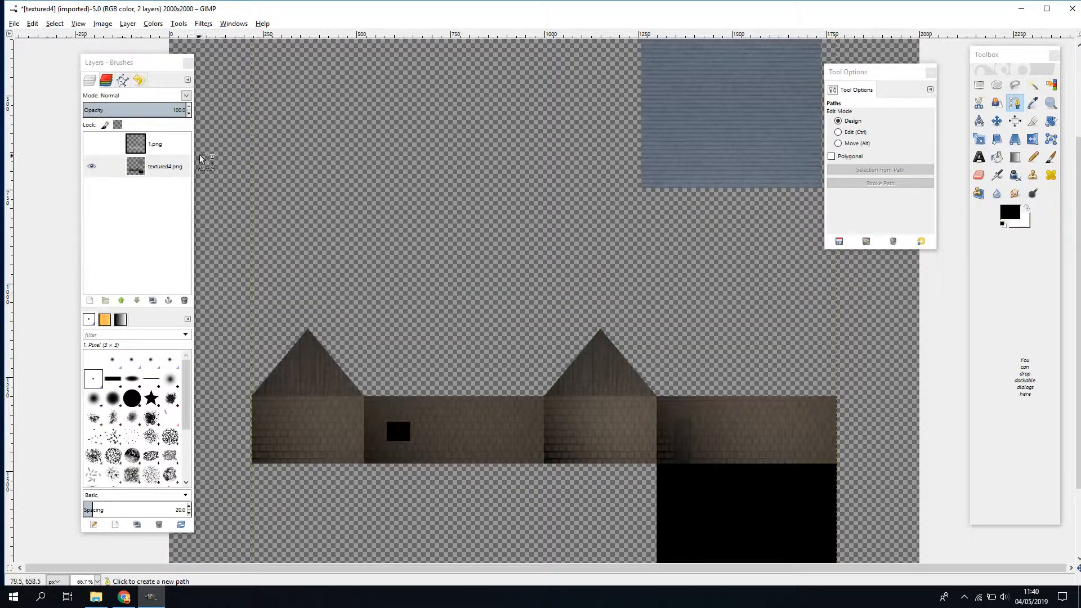
pyautogui.scroll(-2, 423, 269)
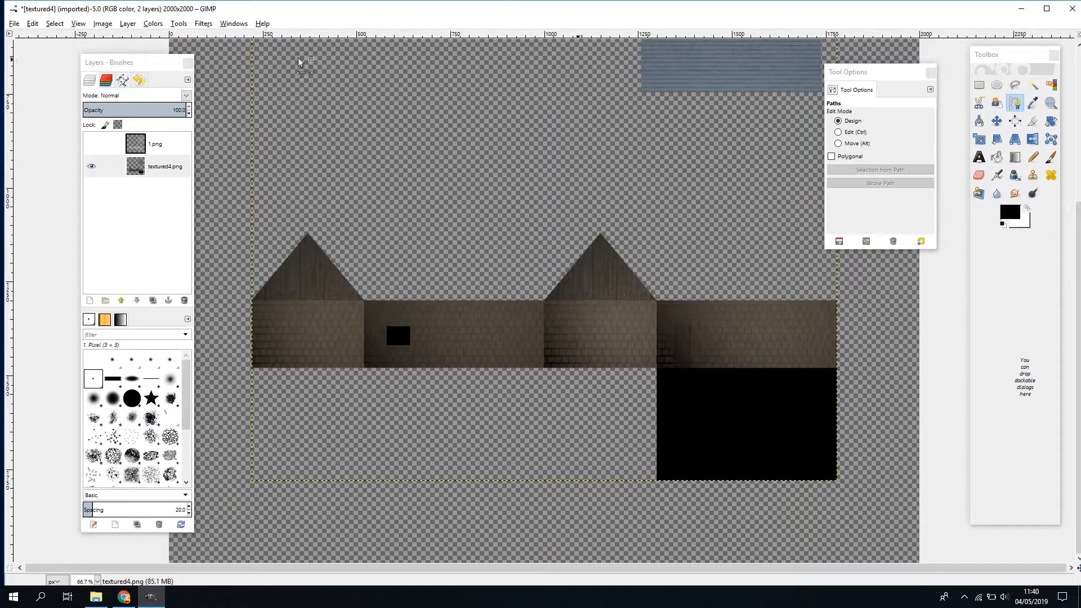
# - Create a 2000 × 2000 px transparent layer above textured4.png and name it outline
pyautogui.click(90, 300)
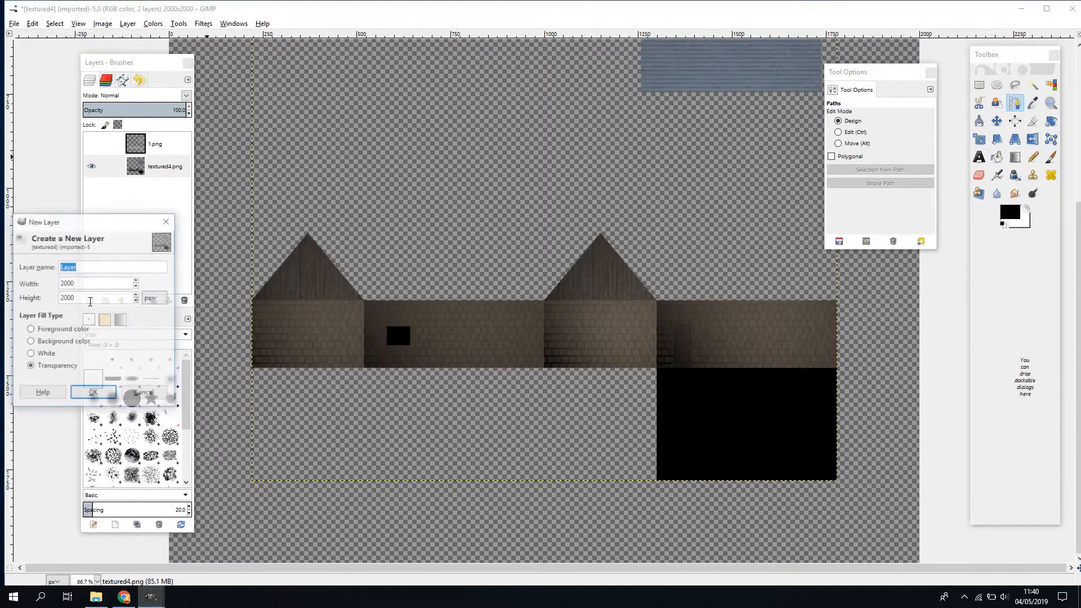
pyautogui.click(93, 393)
pyautogui.doubleClick(160, 165)
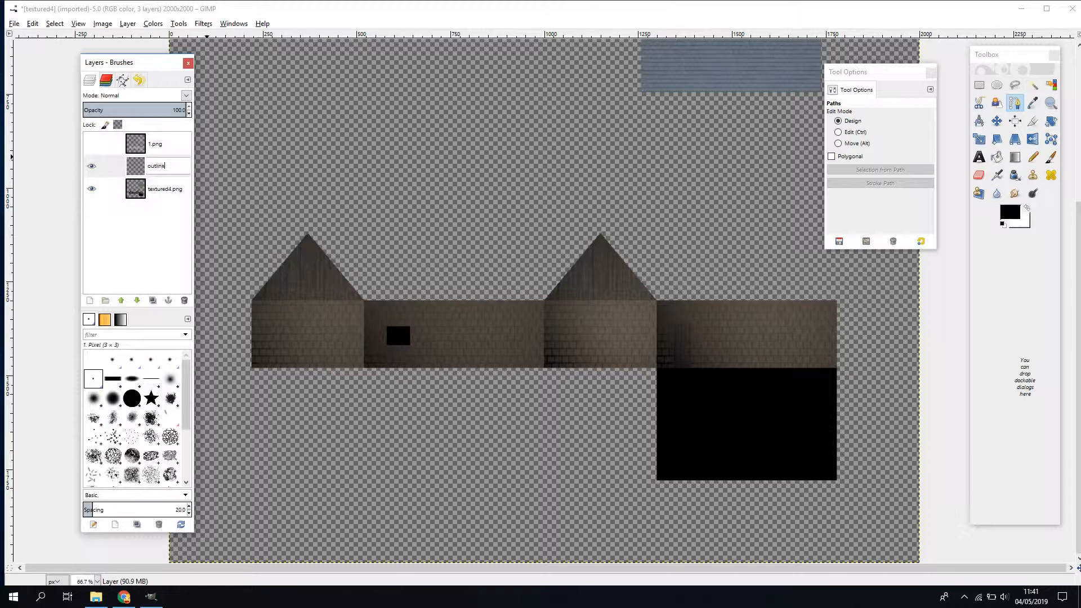
pyautogui.press('Return')
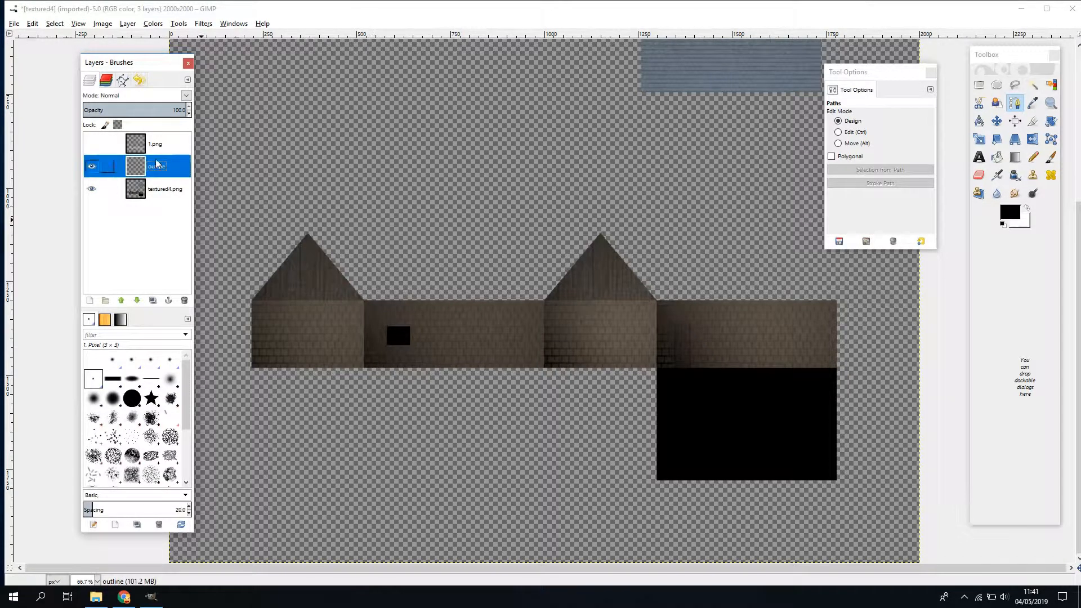
# - Select the opaque areas of the textured4.png layer with Alpha to Selection
pyautogui.rightClick(162, 192)
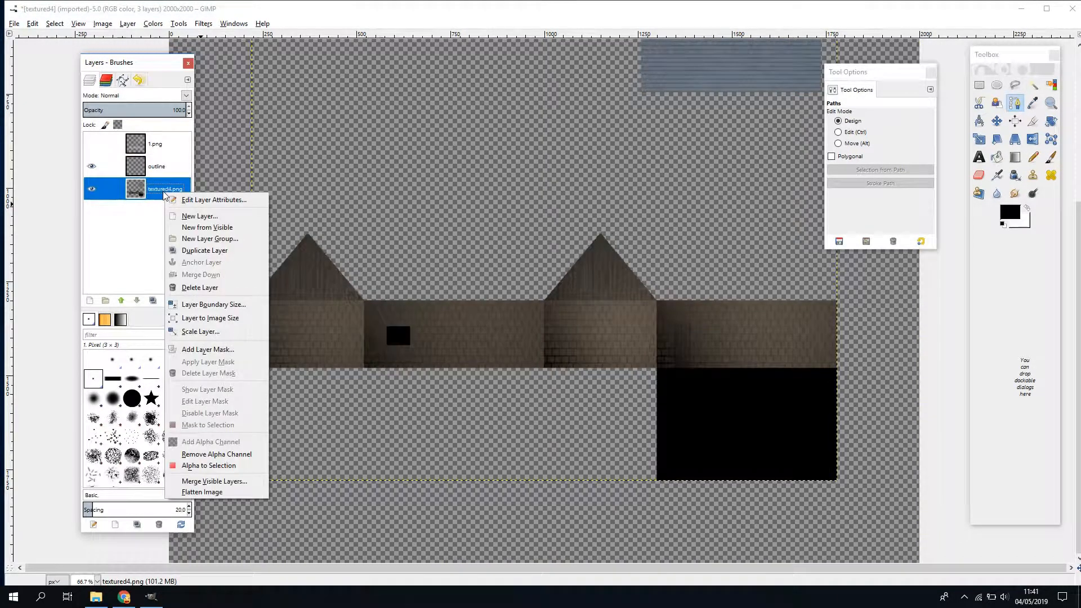
pyautogui.click(222, 466)
pyautogui.scroll(5, 524, 231)
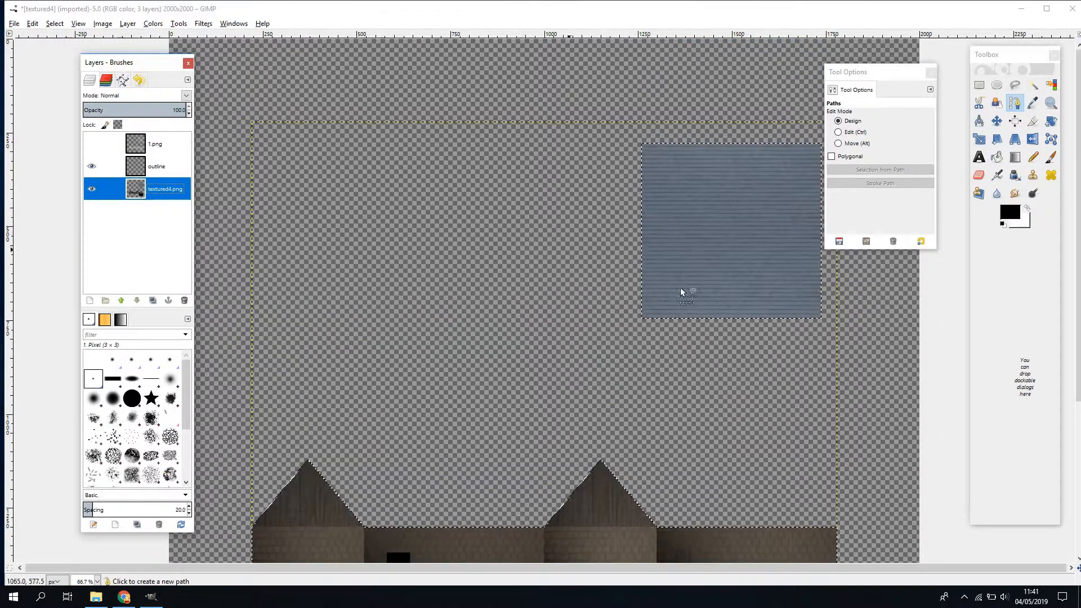
pyautogui.scroll(-3, 718, 375)
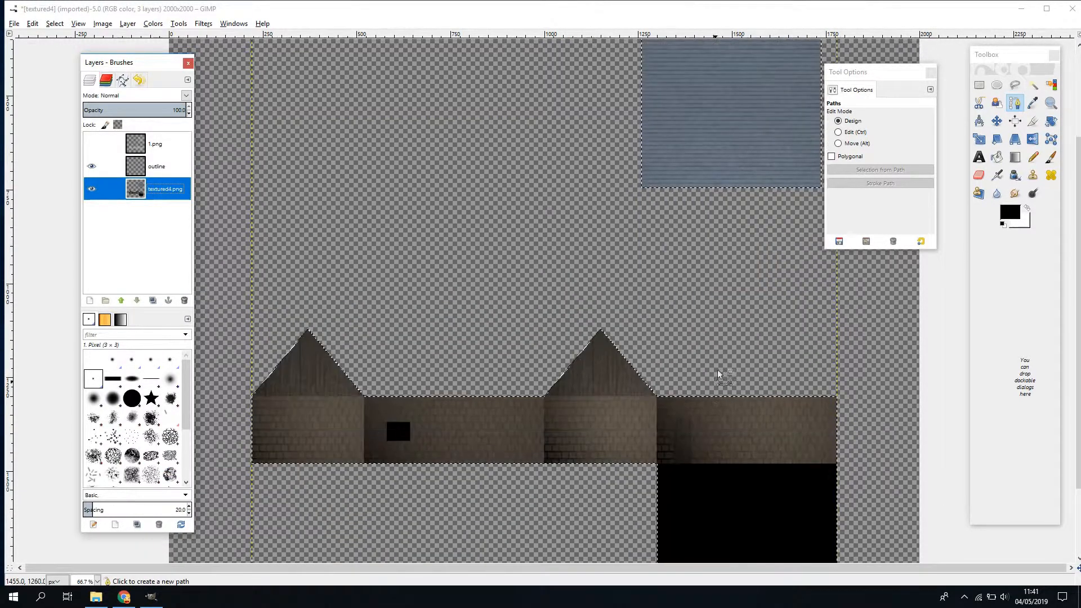
# - Stroke the selection around the building parts with a solid black 0.5 mm line
pyautogui.click(40, 26)
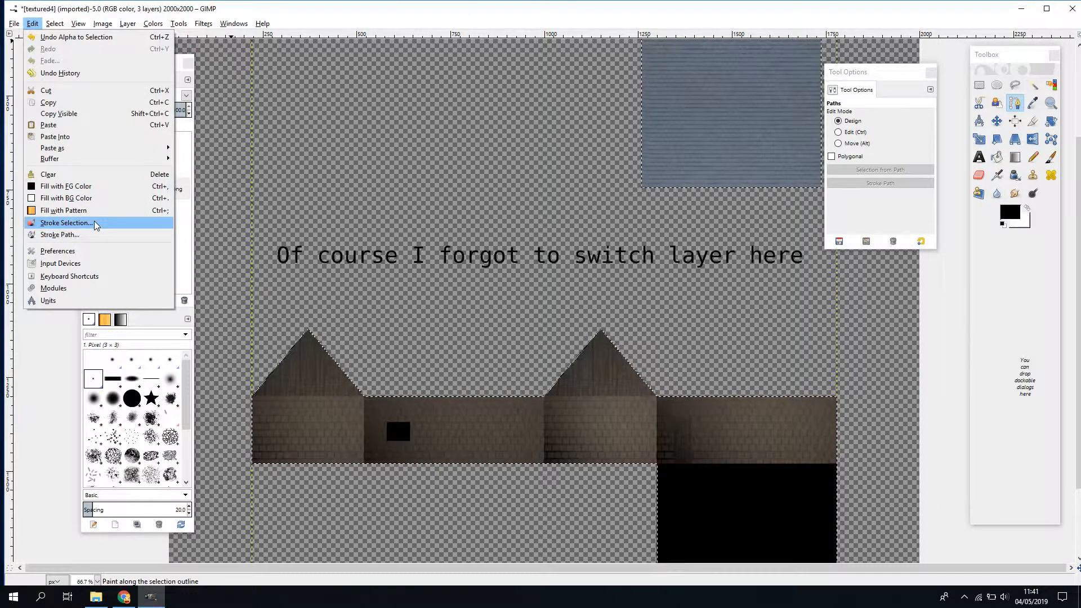
pyautogui.click(95, 225)
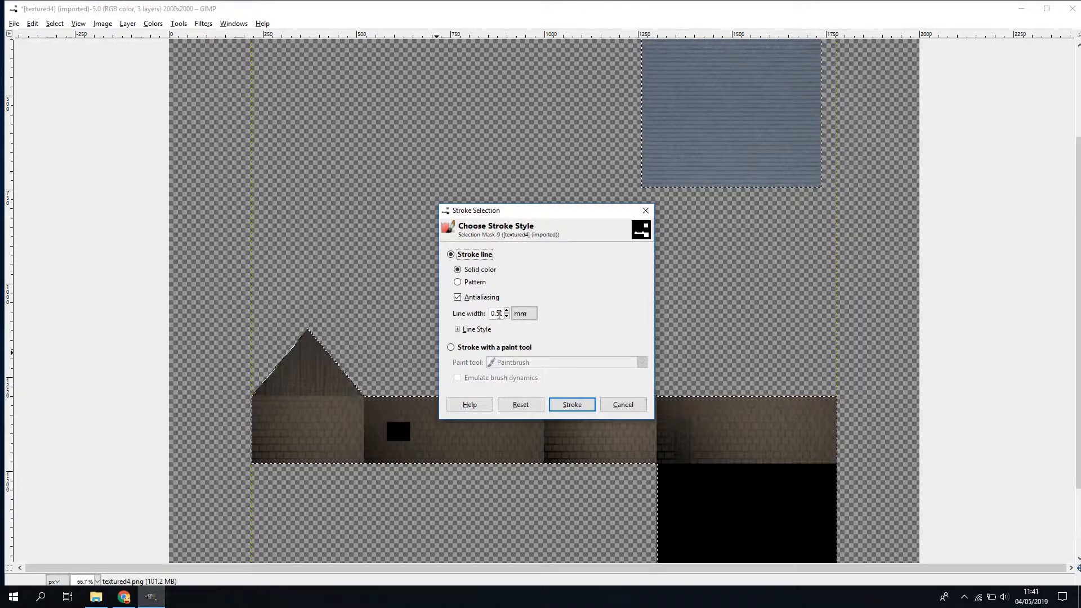
pyautogui.click(572, 404)
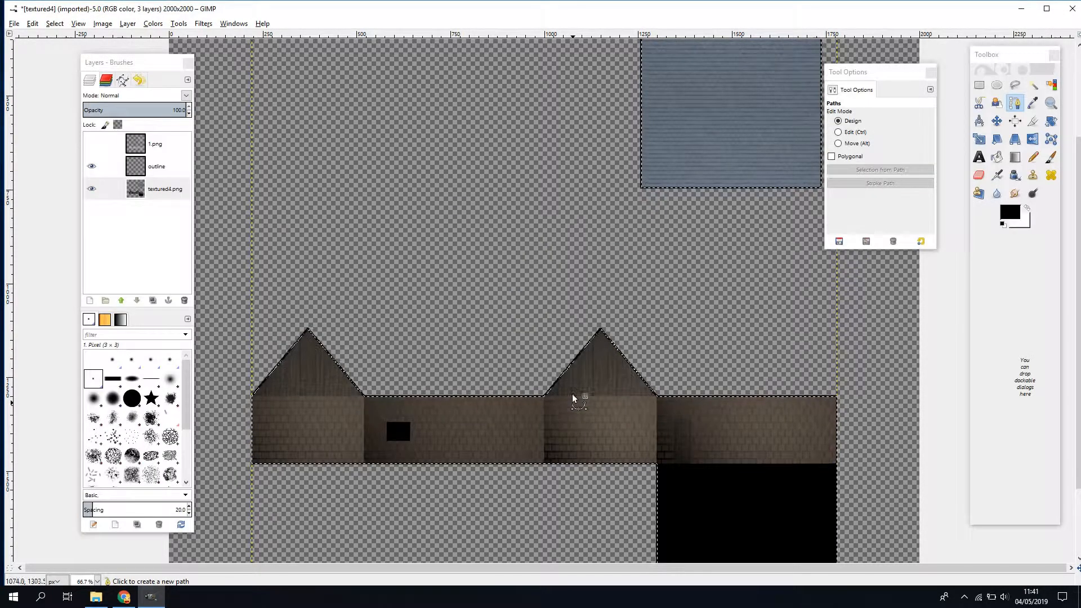
# - Clear the selection and move the outline layer below the textured4.png layer
pyautogui.click(55, 23)
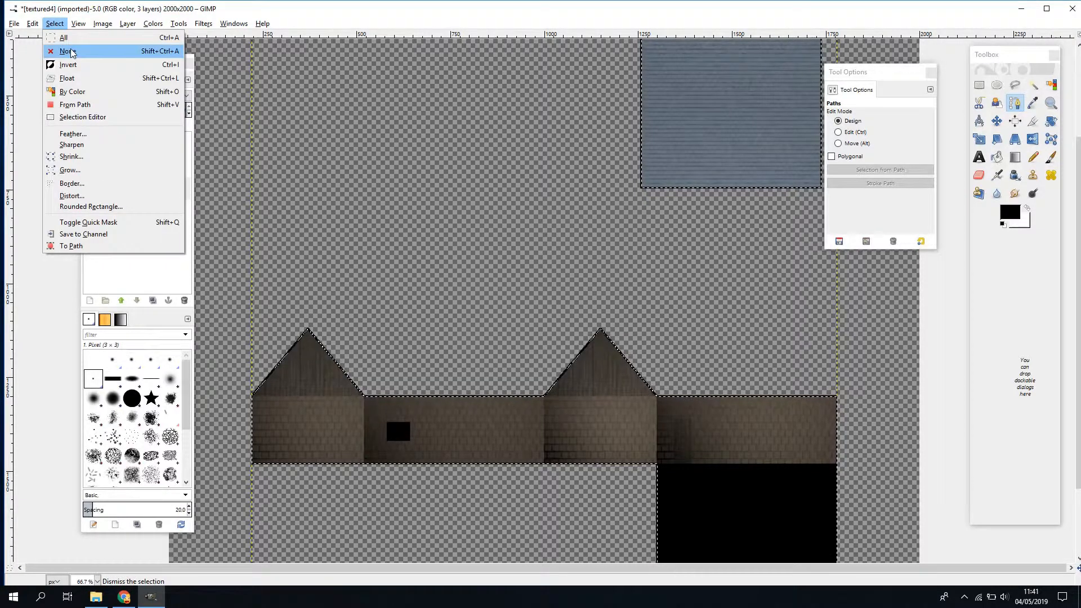
pyautogui.click(69, 51)
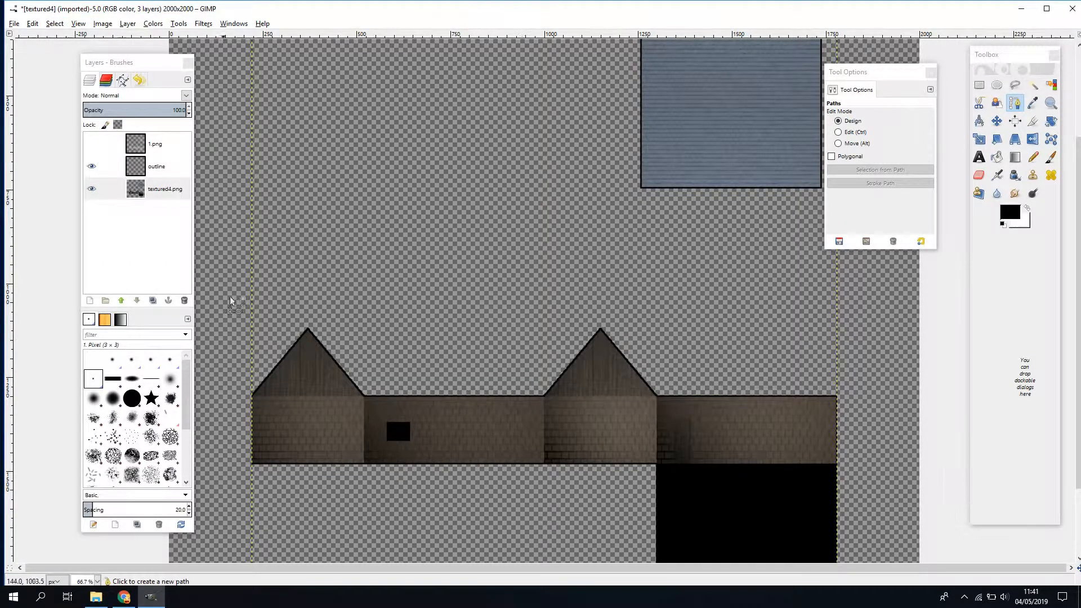
pyautogui.moveTo(157, 167); pyautogui.dragTo(164, 204)
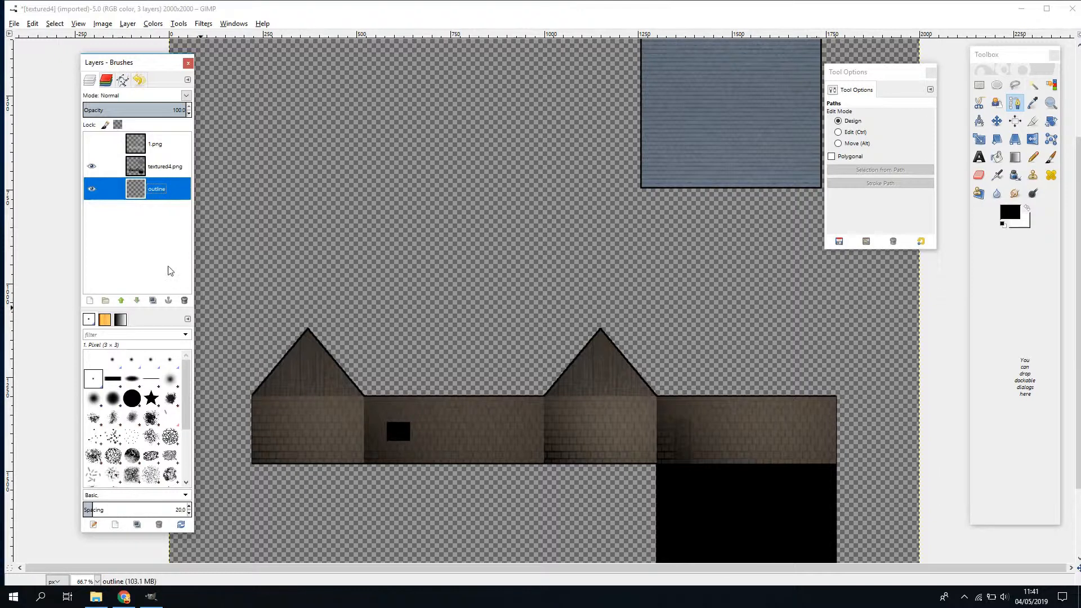
# - Move the outline layer above textured4.png, and delete the fill inside the black rectangle below the walls from the textured4.png layer
pyautogui.moveTo(169, 192); pyautogui.dragTo(175, 164)
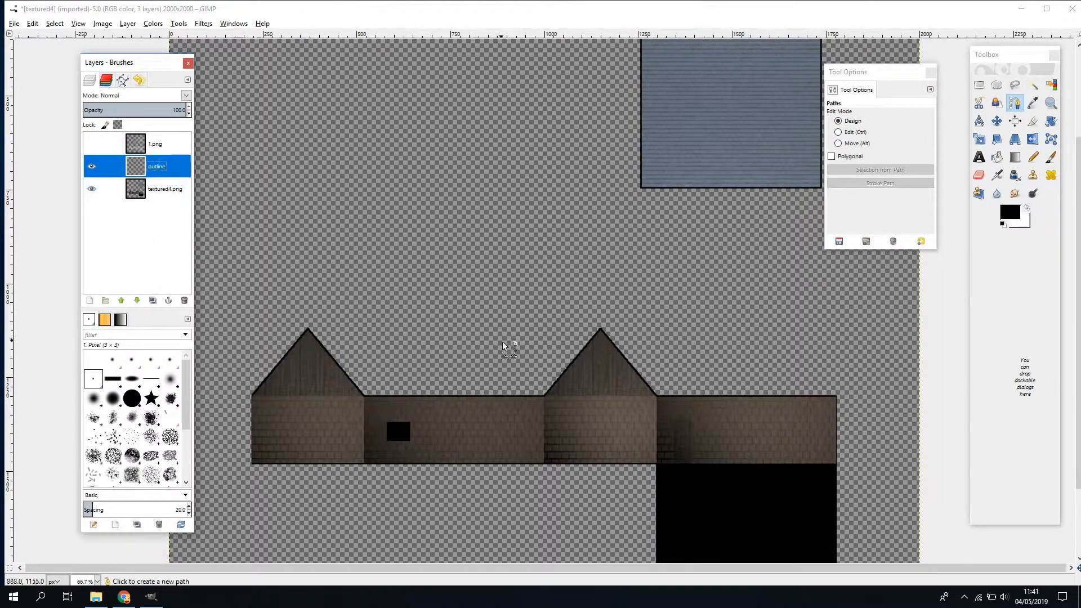
pyautogui.scroll(-3, 679, 344)
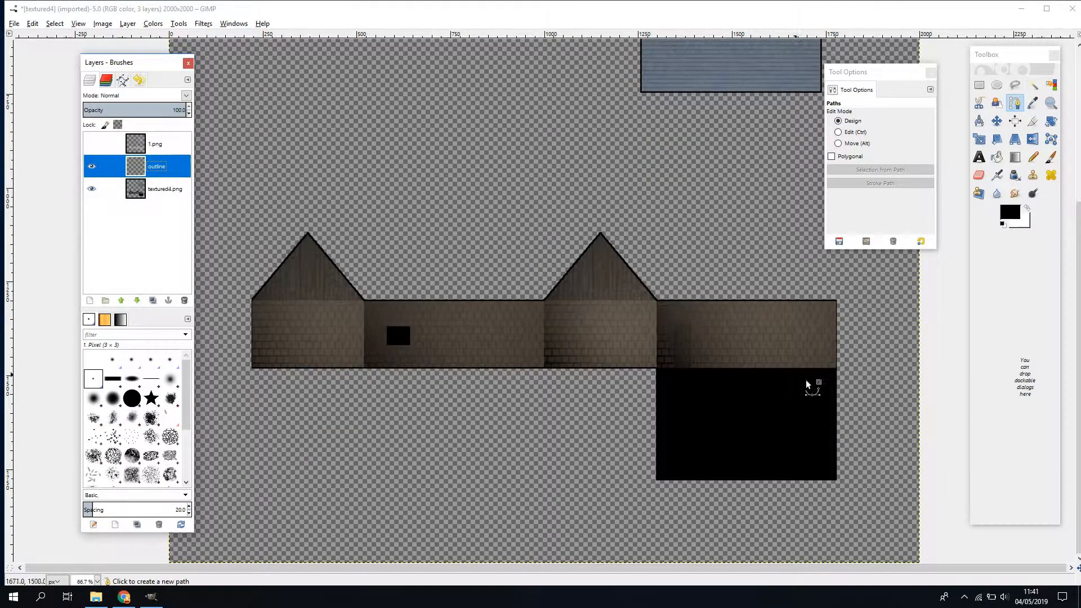
pyautogui.click(979, 85)
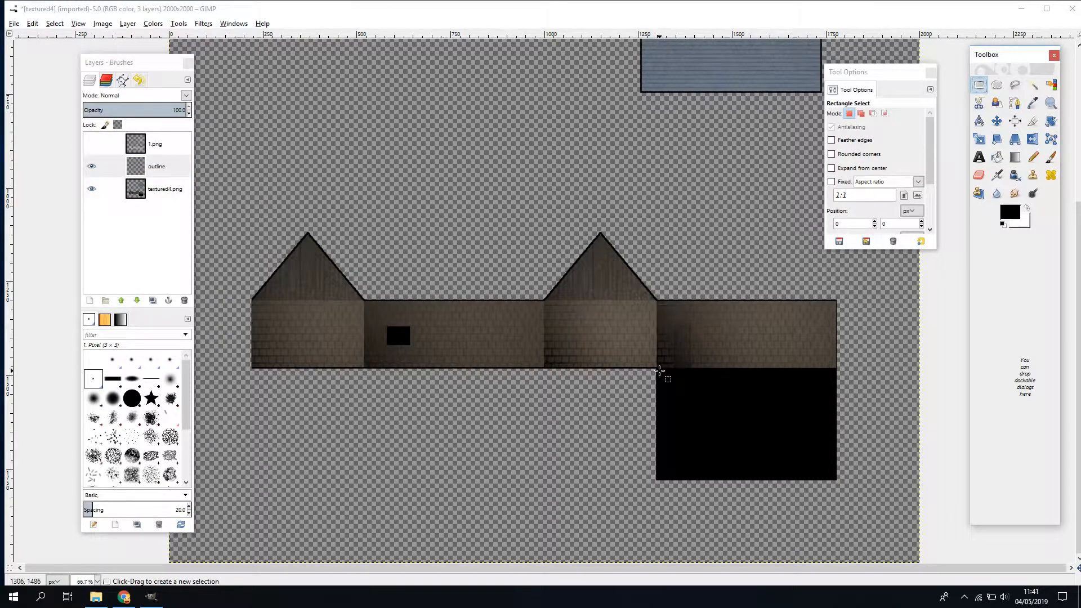
pyautogui.moveTo(659, 370); pyautogui.dragTo(835, 478)
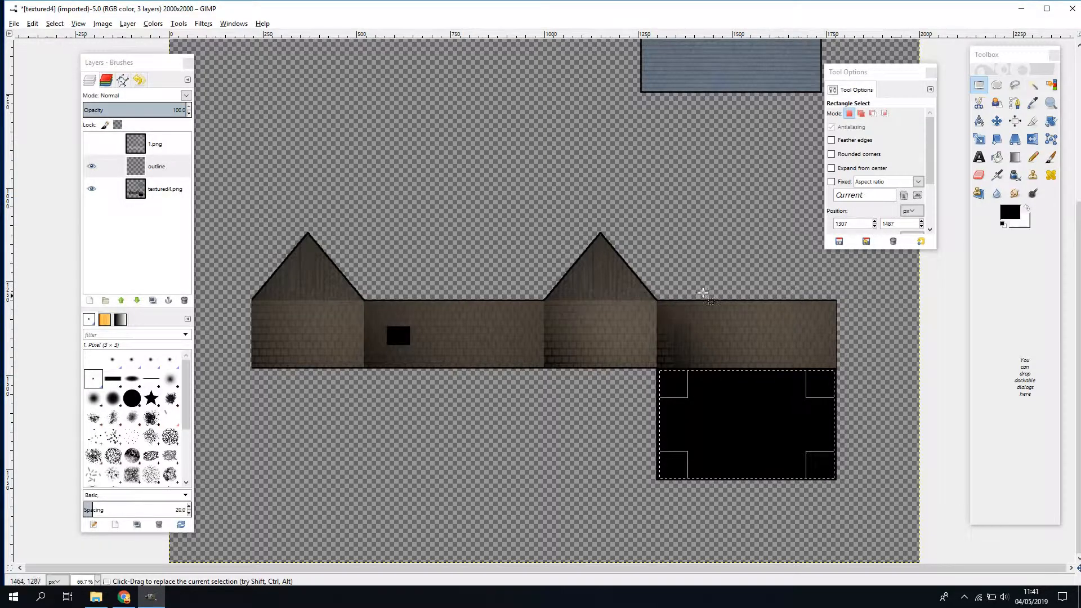
pyautogui.click(164, 191)
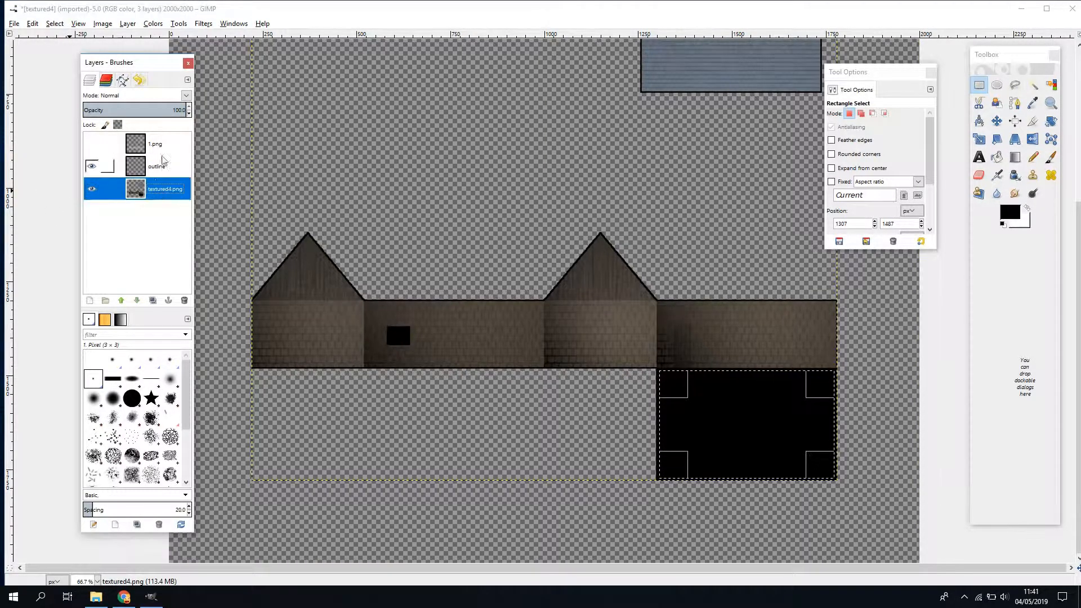
pyautogui.press('Delete')
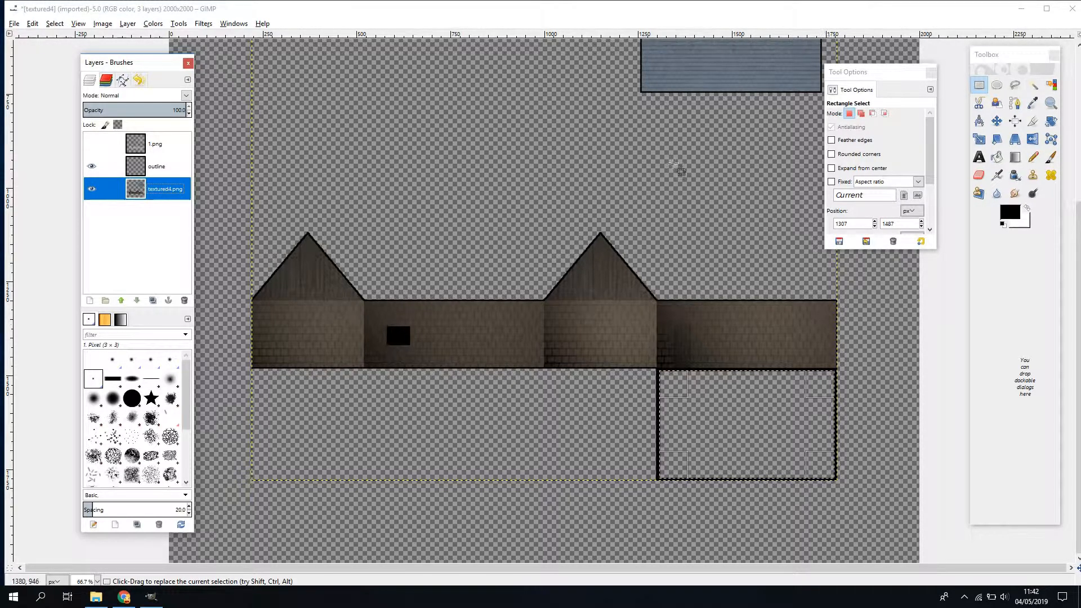
pyautogui.scroll(3, 704, 259)
pyautogui.scroll(-3, 701, 254)
pyautogui.click(55, 23)
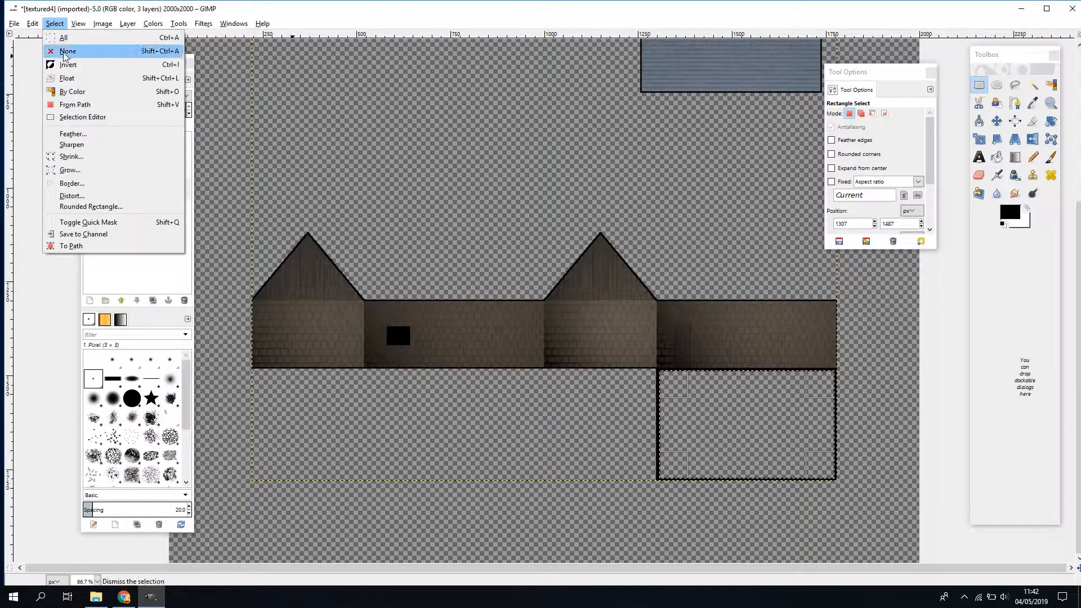
pyautogui.click(62, 49)
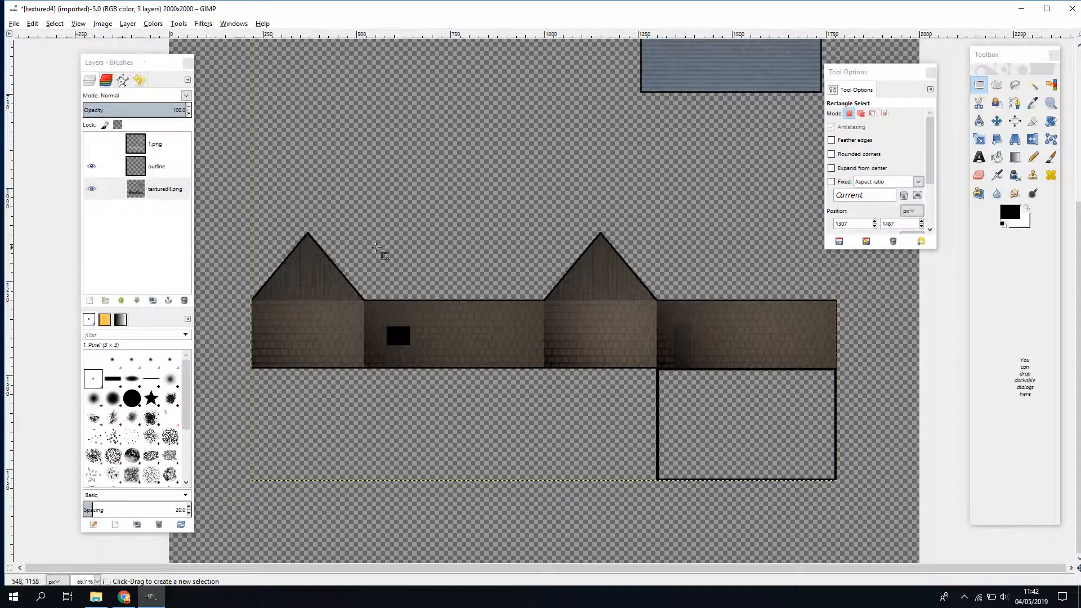
# - Show the 1.png layer and hide the outline layer
pyautogui.click(92, 144)
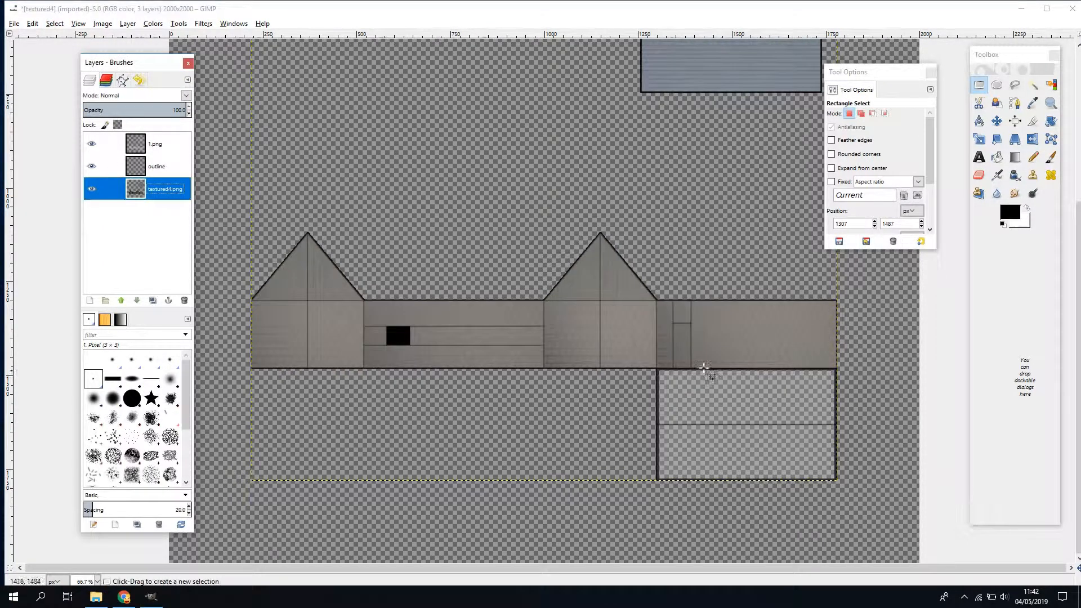
pyautogui.click(91, 166)
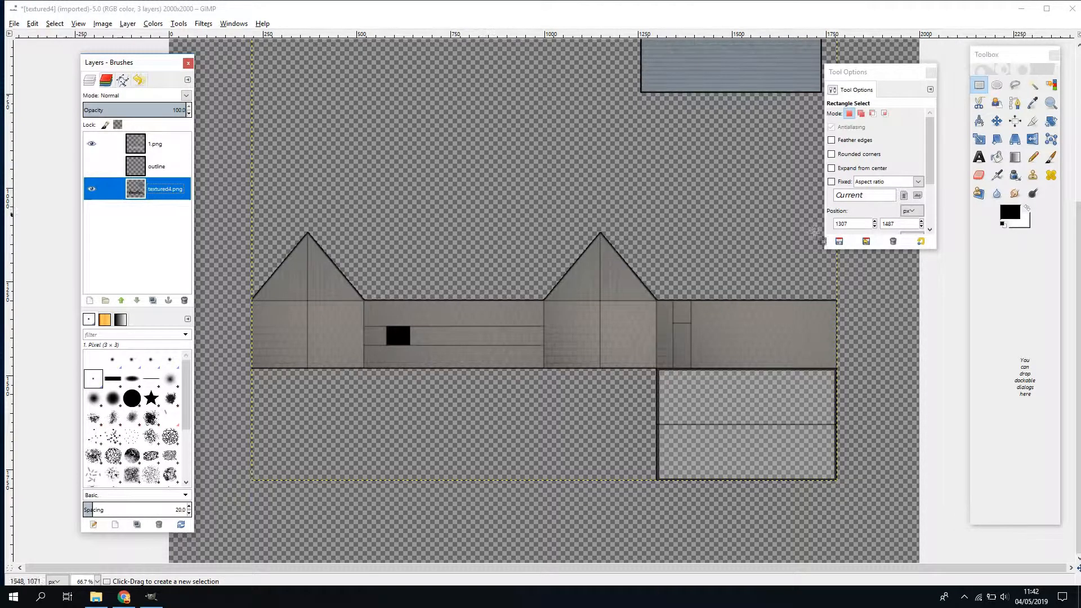
# - Create a 2000 × 2000 px transparent layer named tabs directly above textured4.png
pyautogui.click(1015, 103)
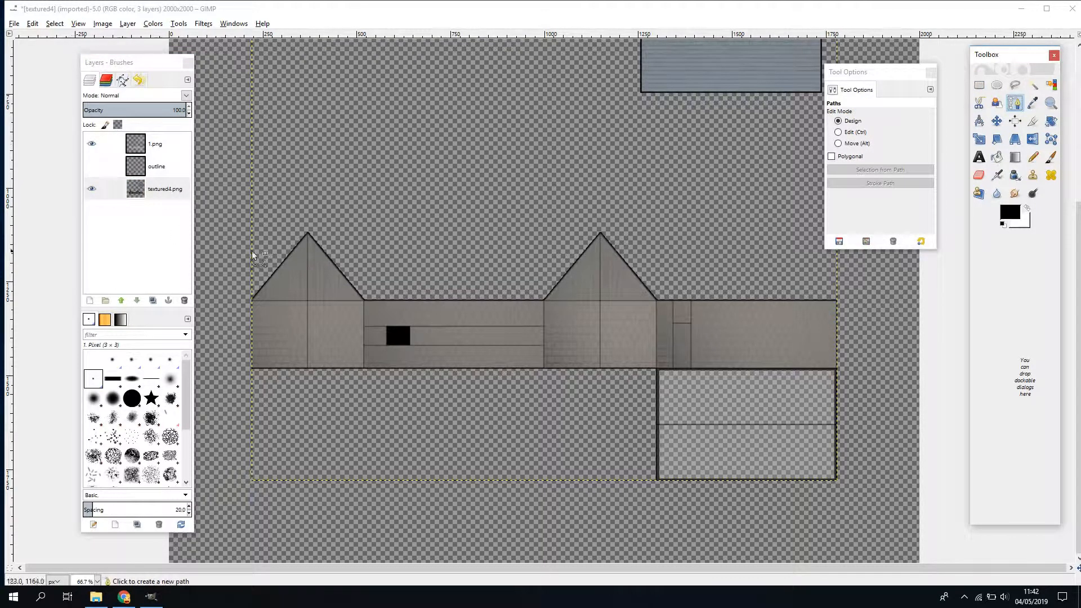
pyautogui.click(89, 300)
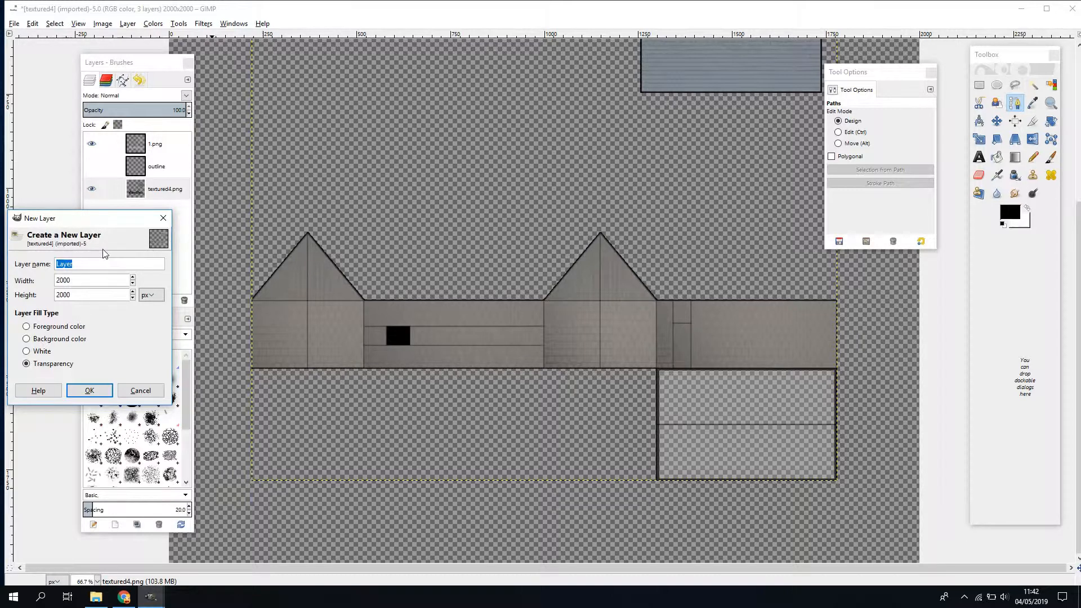
pyautogui.write('tabs')
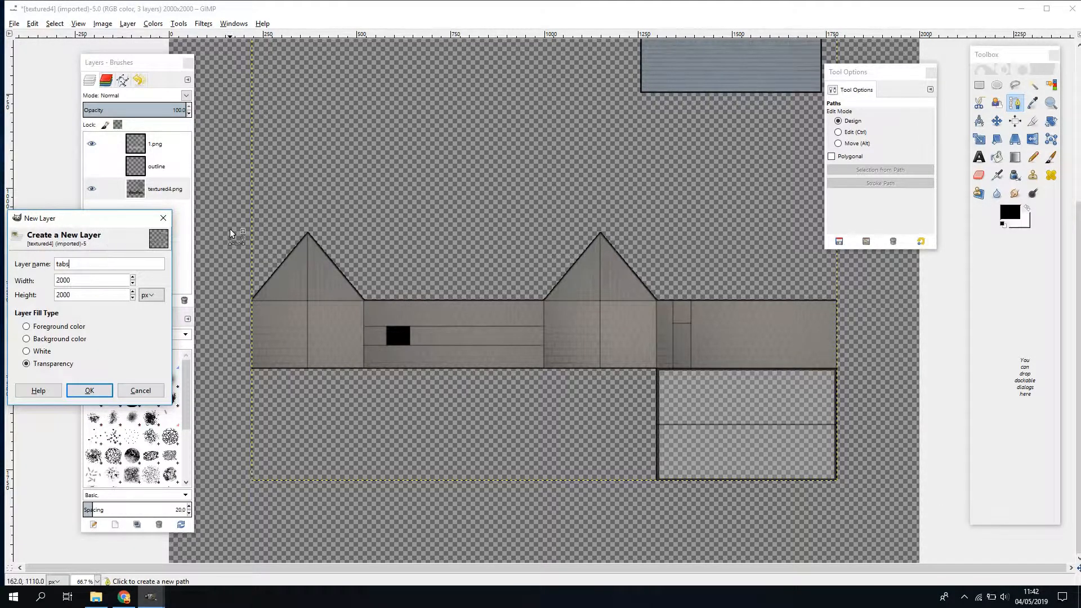
pyautogui.press('Return')
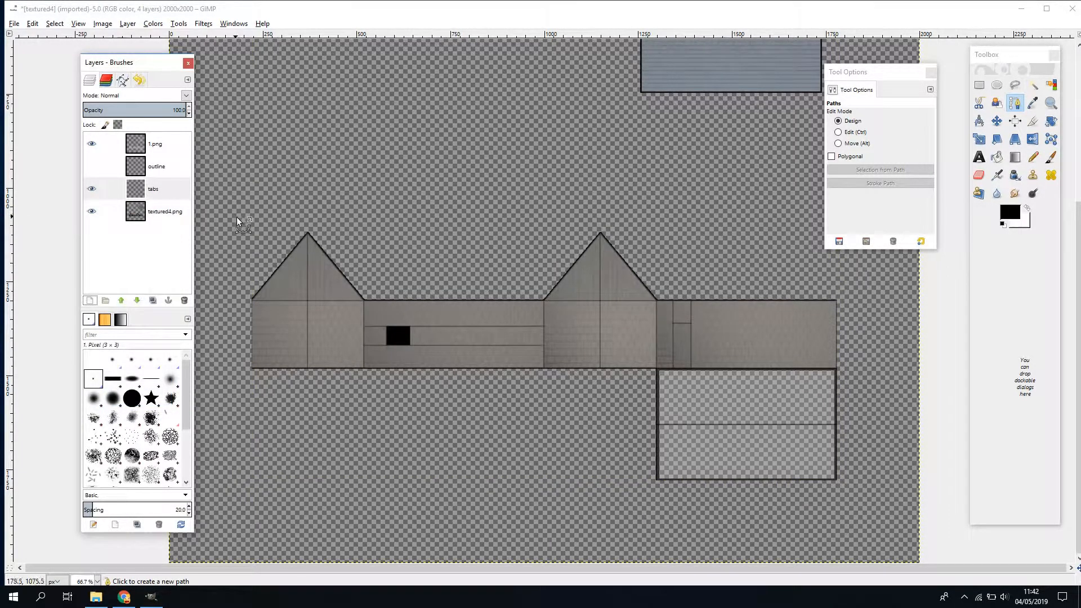
# - Draw a glue tab path along the left slope of the first gable, stroke it in solid black, and clear its selection
pyautogui.click(252, 299)
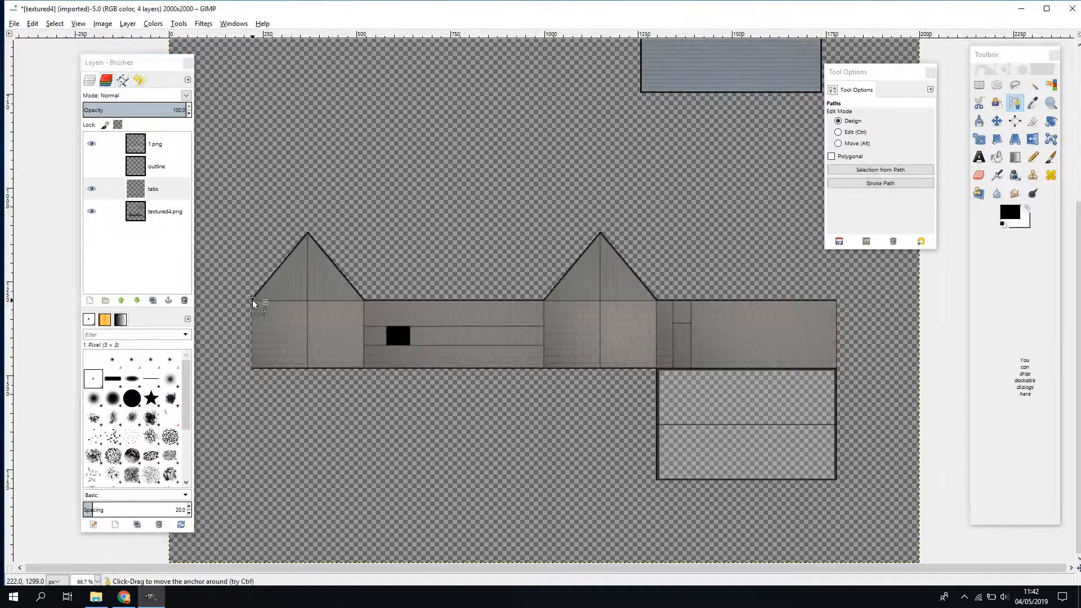
pyautogui.click(247, 265)
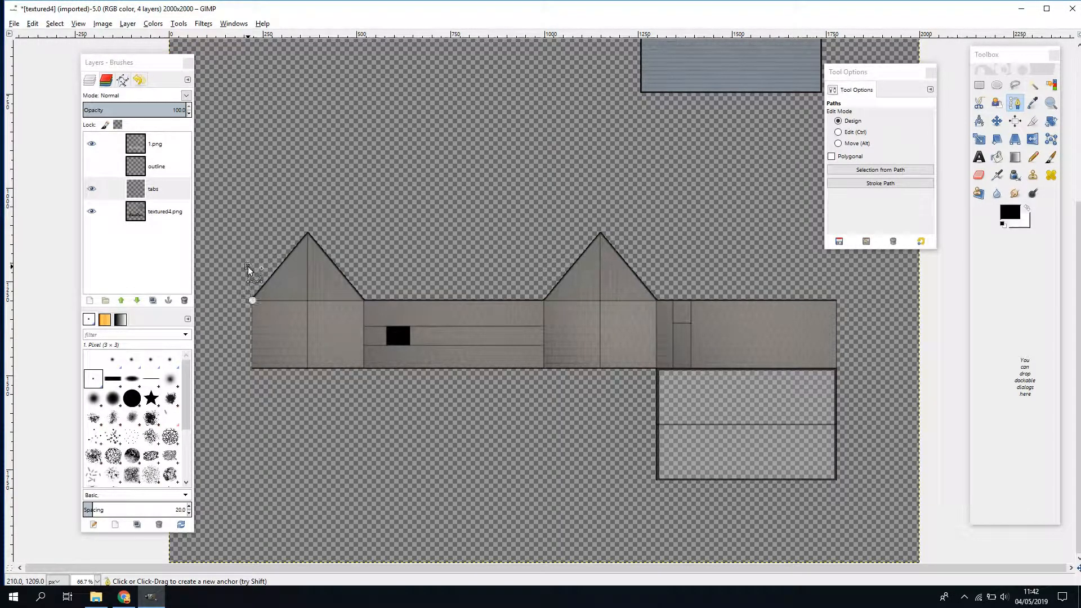
pyautogui.click(282, 228)
pyautogui.click(308, 232)
pyautogui.hotkey('shift', 'v')
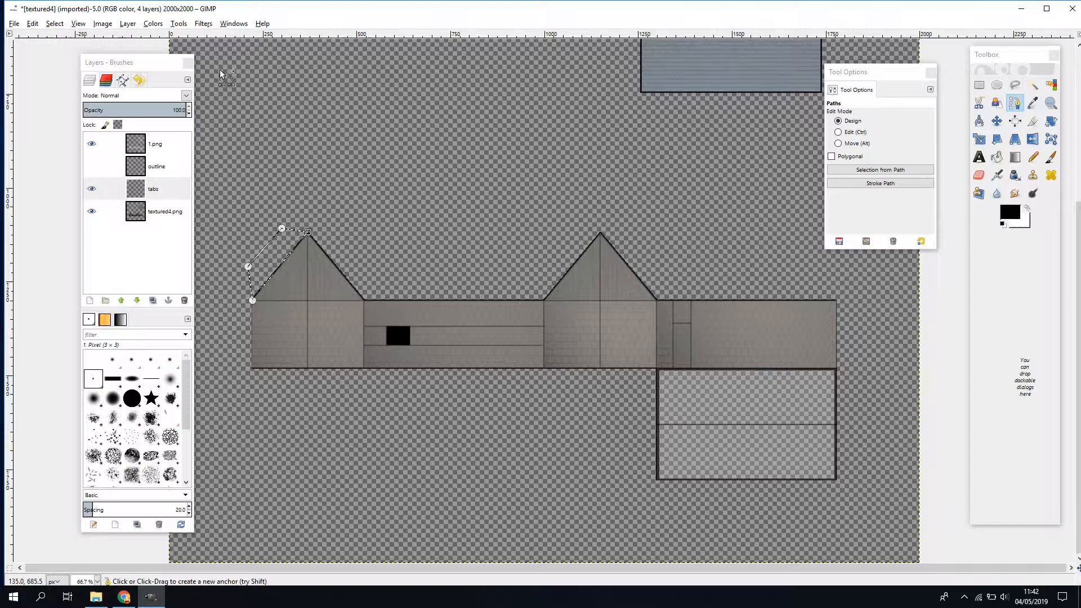
pyautogui.click(40, 24)
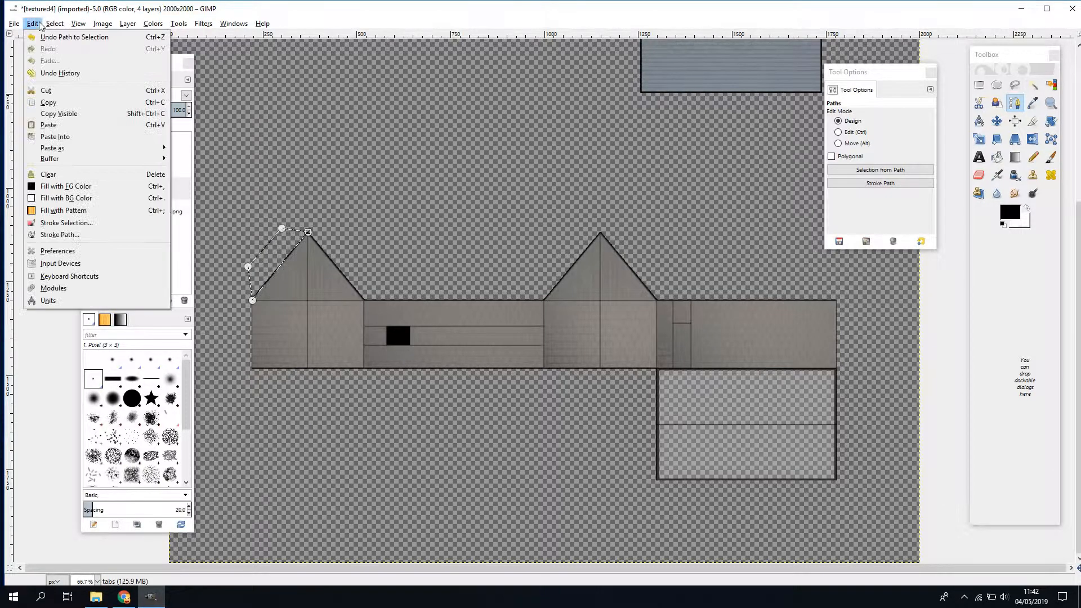
pyautogui.click(86, 233)
pyautogui.click(571, 403)
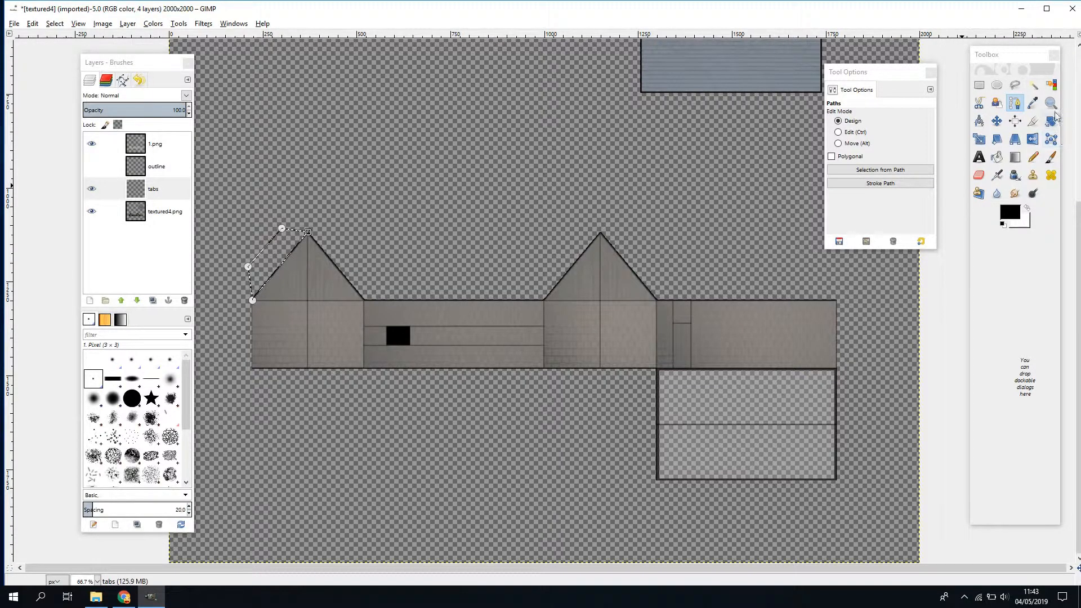
pyautogui.click(1018, 100)
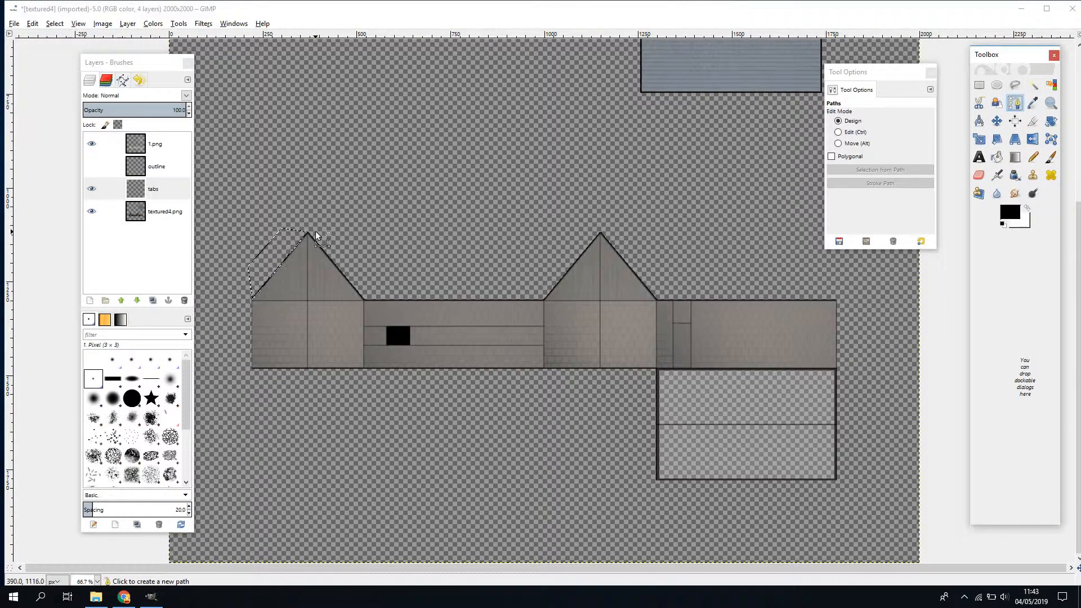
pyautogui.click(55, 23)
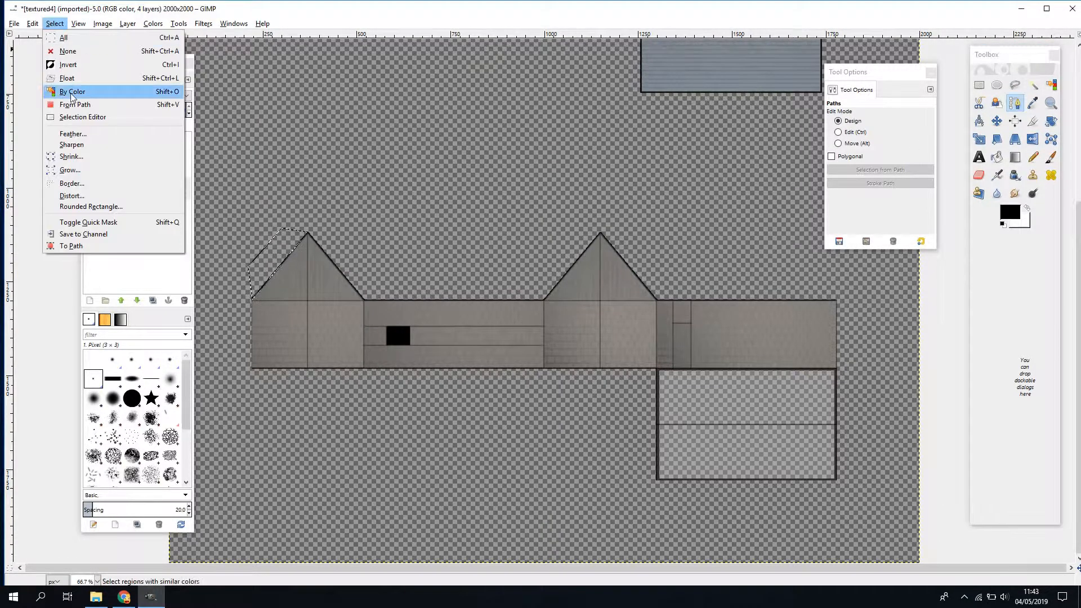
pyautogui.click(73, 51)
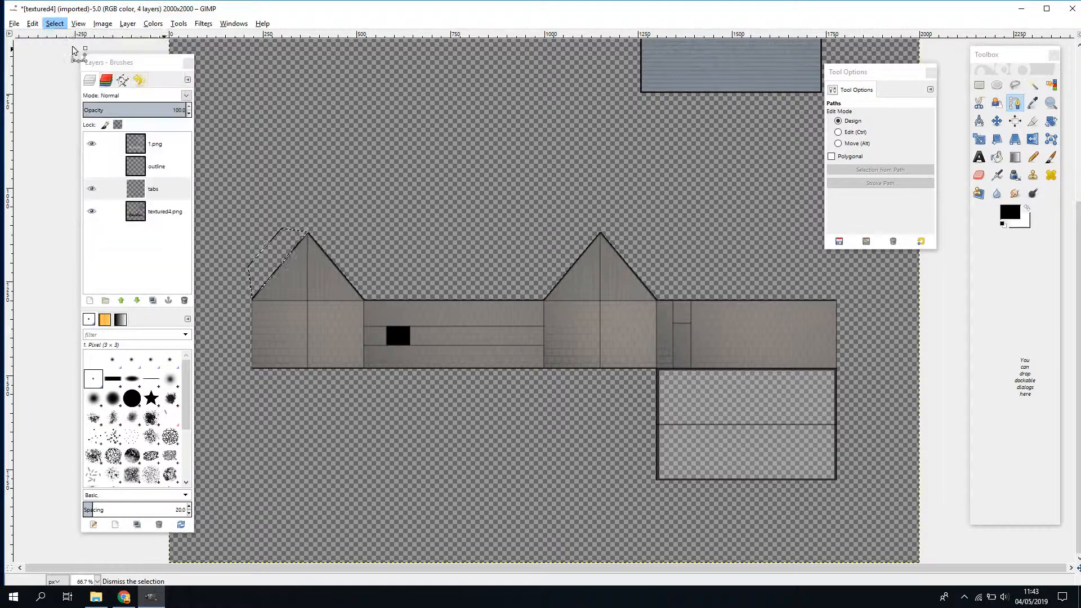
# - Draw a glue tab path along the right slope of the first gable, stroke it with a solid 0.5 mm line, and clear its selection
pyautogui.click(309, 232)
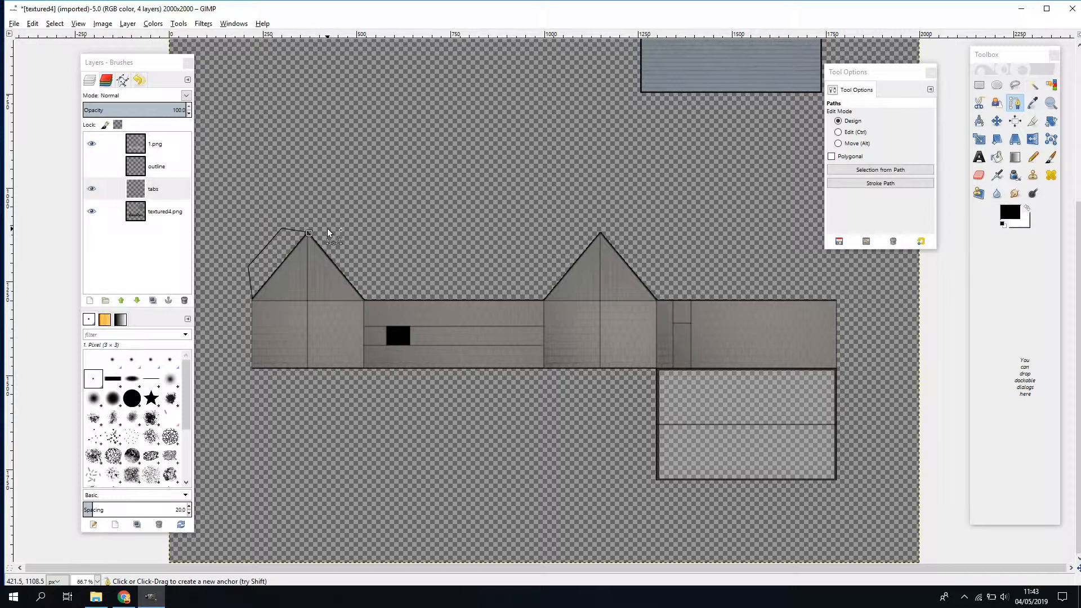
pyautogui.click(366, 269)
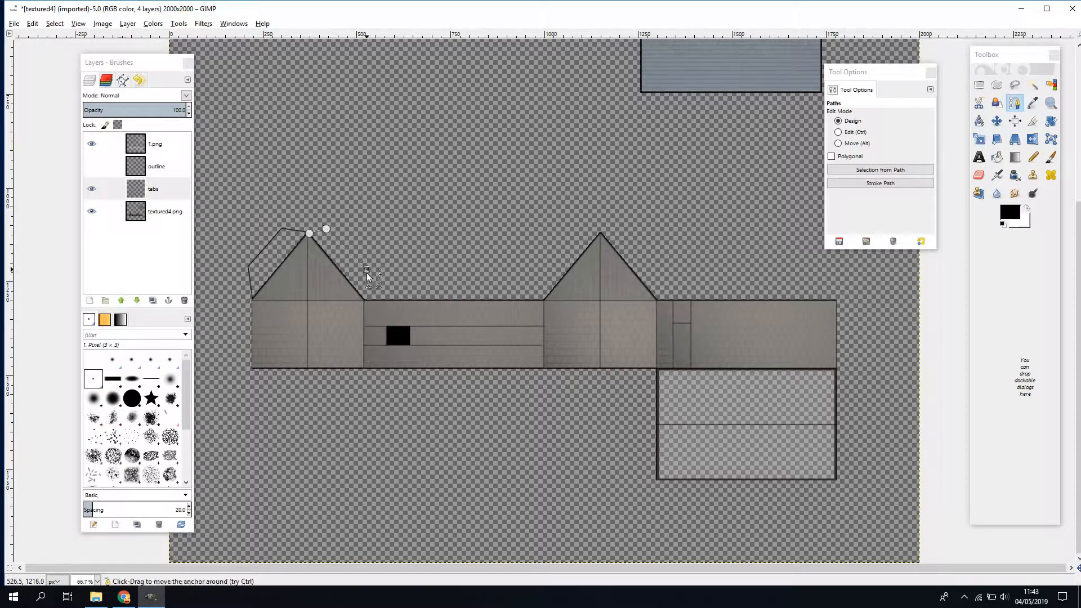
pyautogui.click(364, 299)
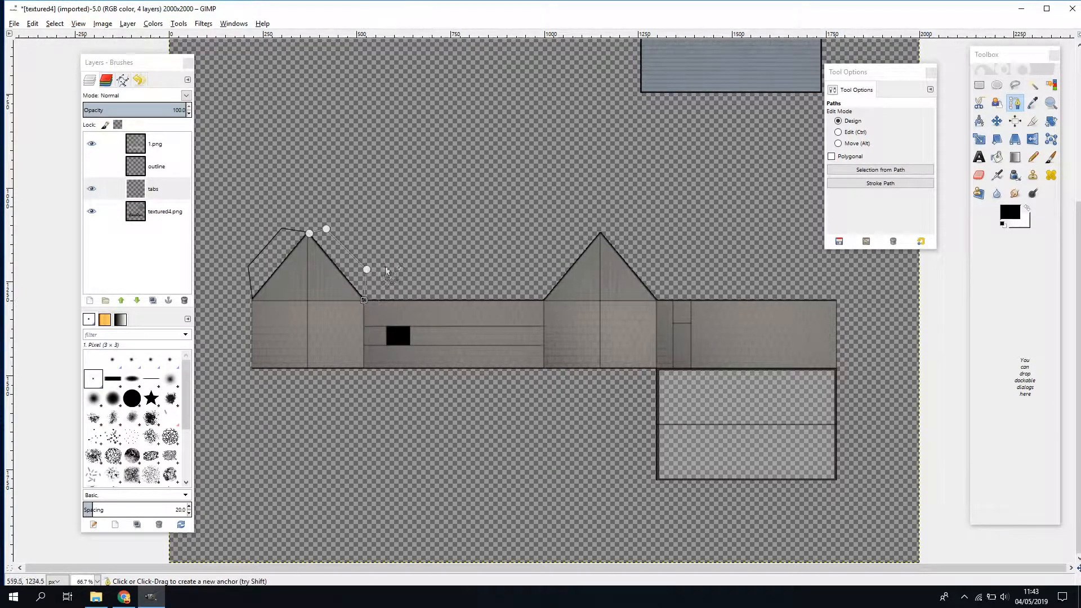
pyautogui.click(33, 23)
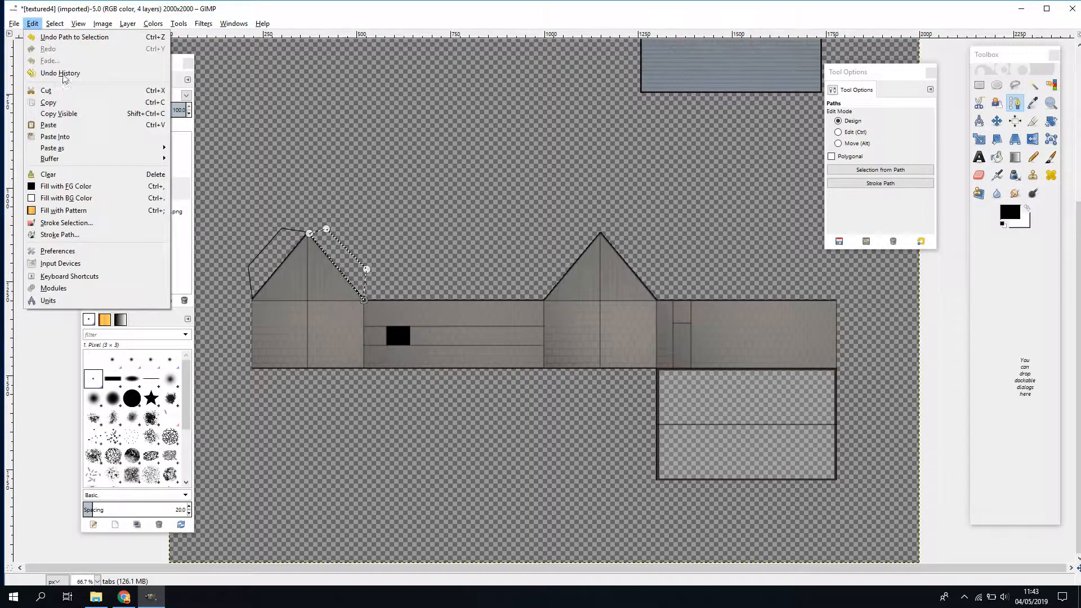
pyautogui.click(92, 232)
pyautogui.click(572, 405)
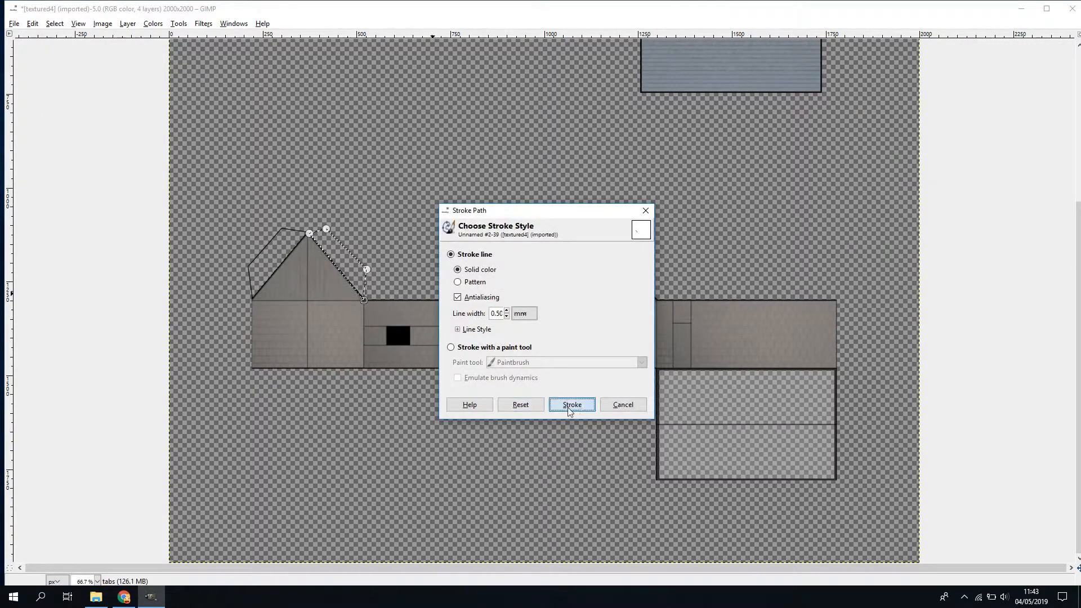
pyautogui.press('Tab')
pyautogui.click(55, 24)
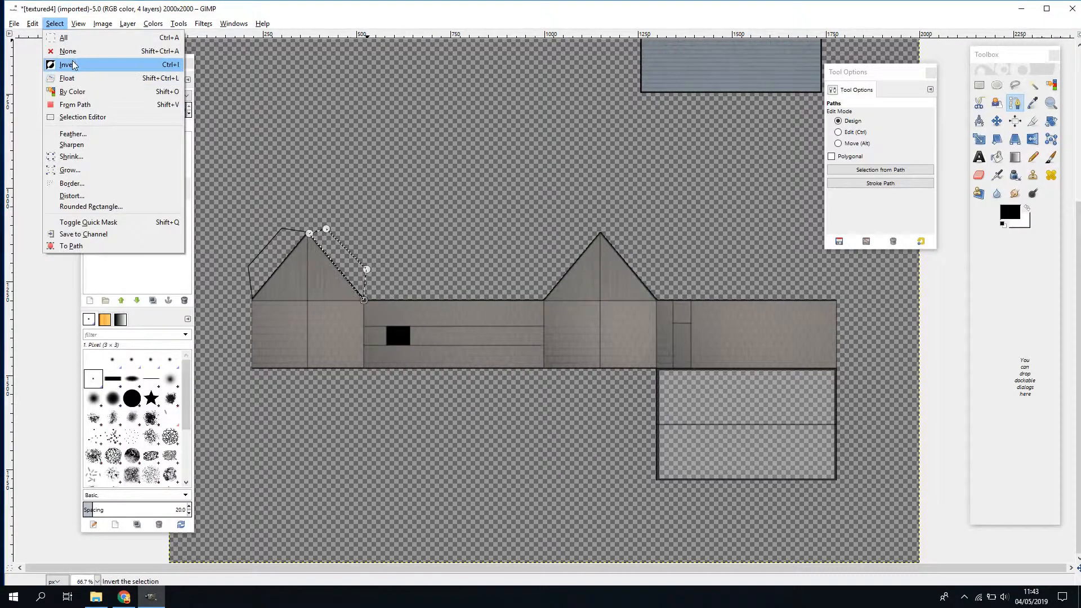
pyautogui.click(68, 51)
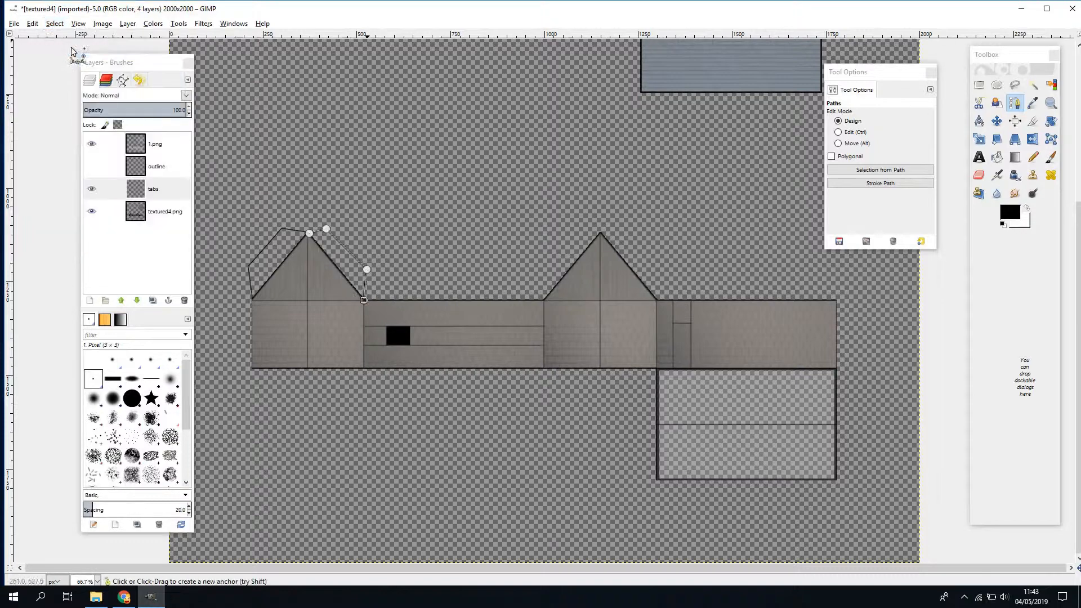
pyautogui.click(1033, 103)
pyautogui.click(1018, 105)
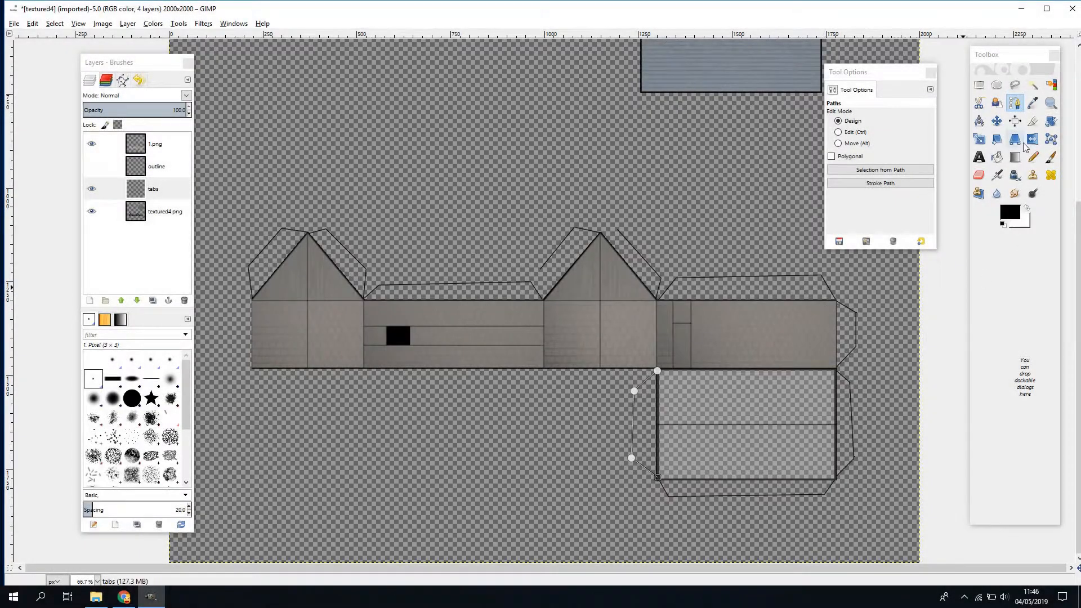
# - Hide the 1.png layer and move the tabs layer below textured4.png
pyautogui.click(1015, 84)
pyautogui.click(1016, 104)
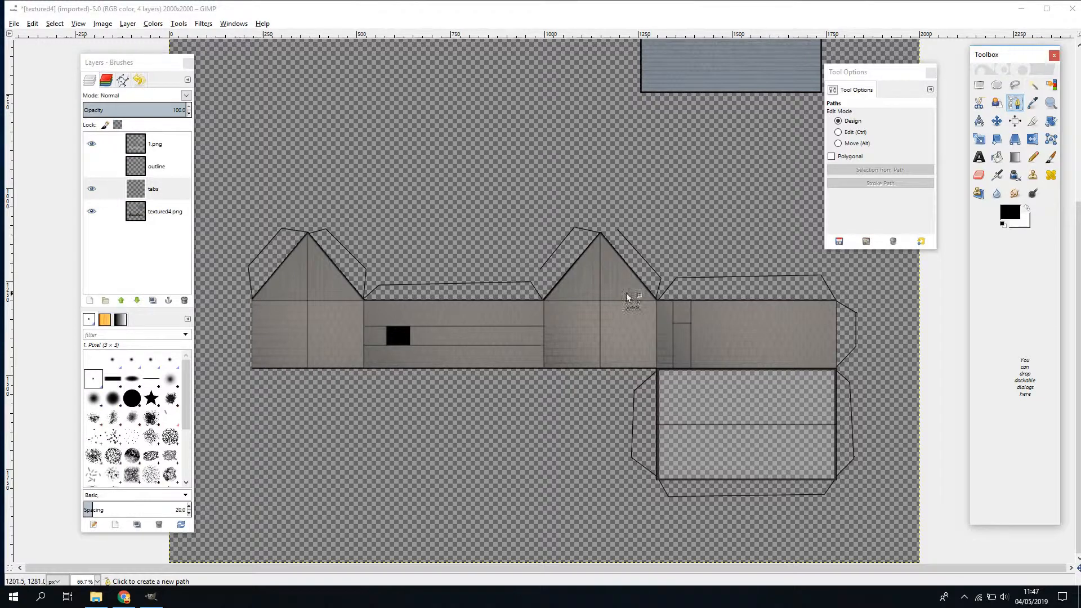
pyautogui.scroll(3, 718, 203)
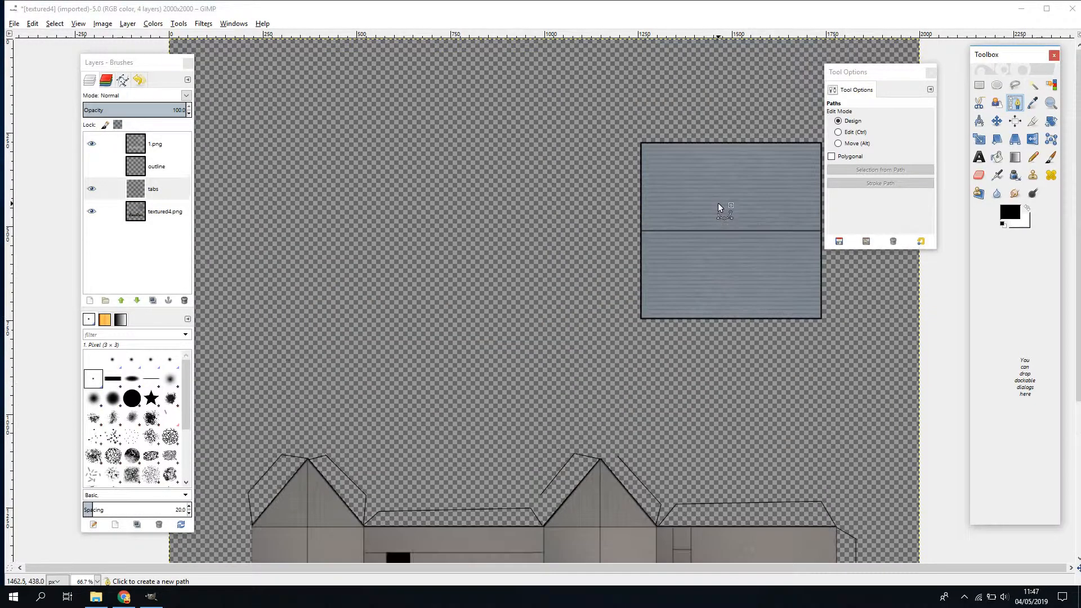
pyautogui.scroll(-3, 718, 205)
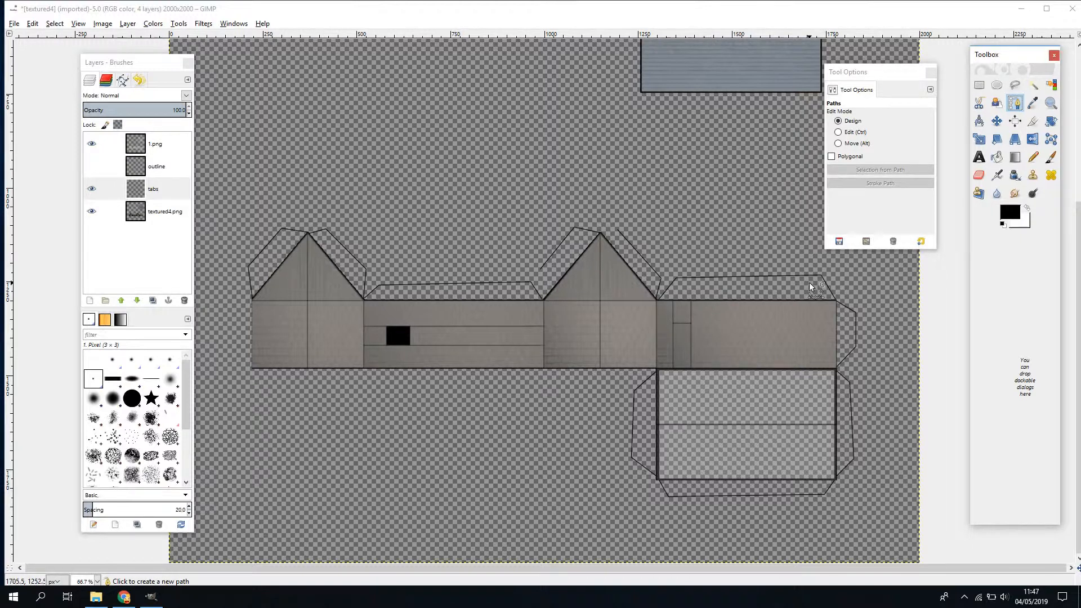
pyautogui.click(91, 144)
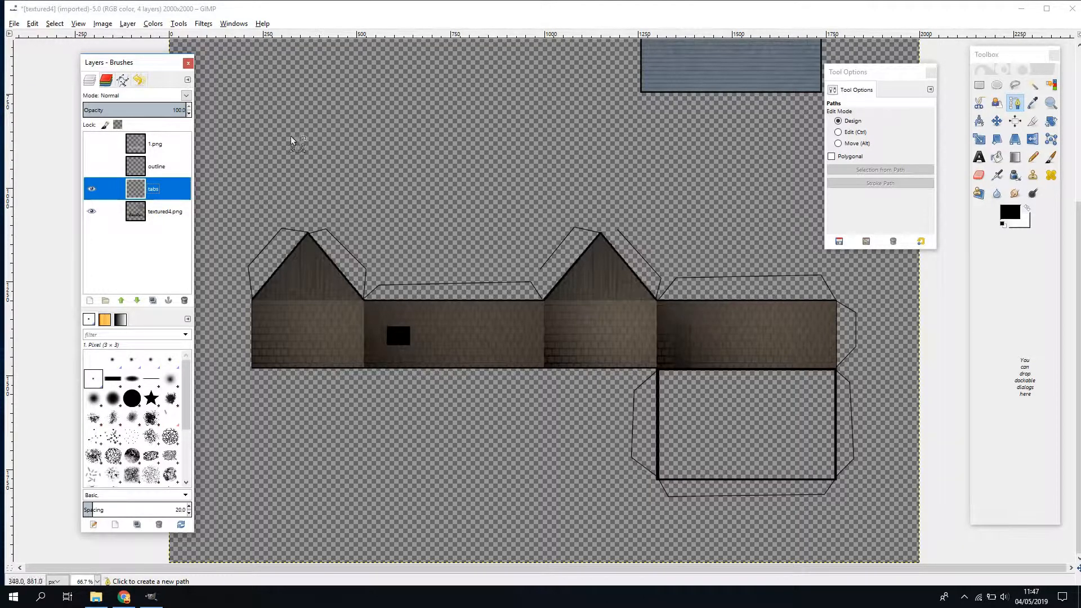
pyautogui.moveTo(151, 190); pyautogui.dragTo(155, 224)
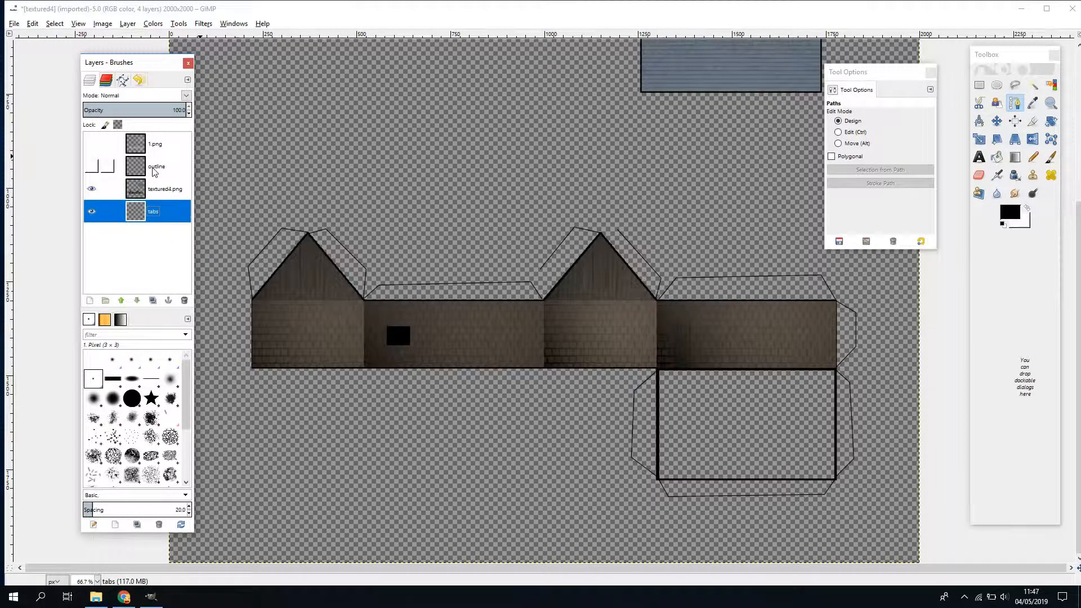
# - Move the outline layer to the bottom of the stack below tabs, and show the 1.png layer
pyautogui.moveTo(156, 170); pyautogui.dragTo(153, 231)
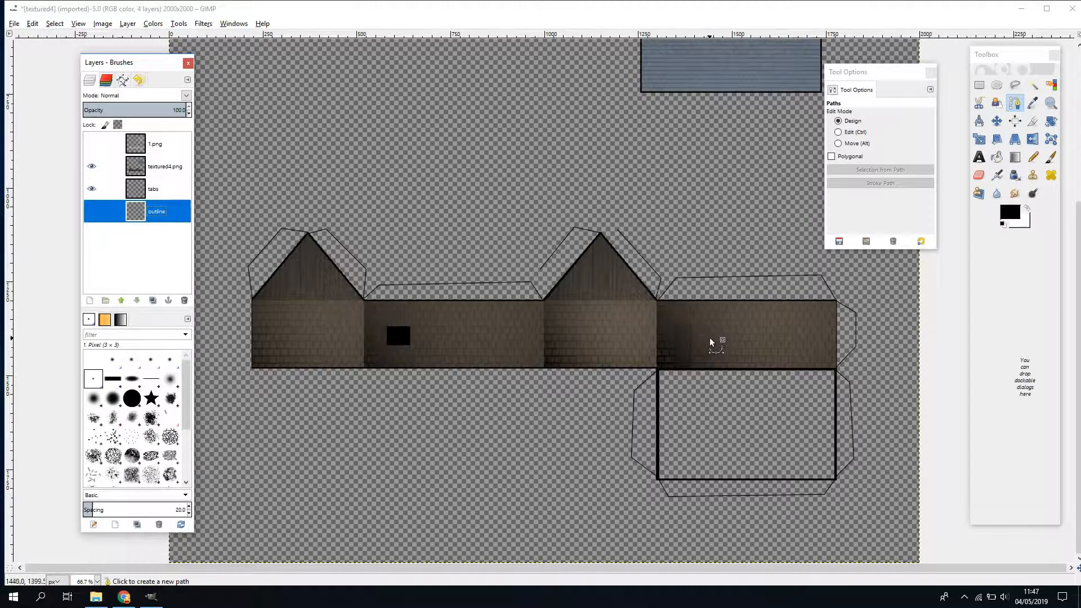
pyautogui.scroll(5, 757, 357)
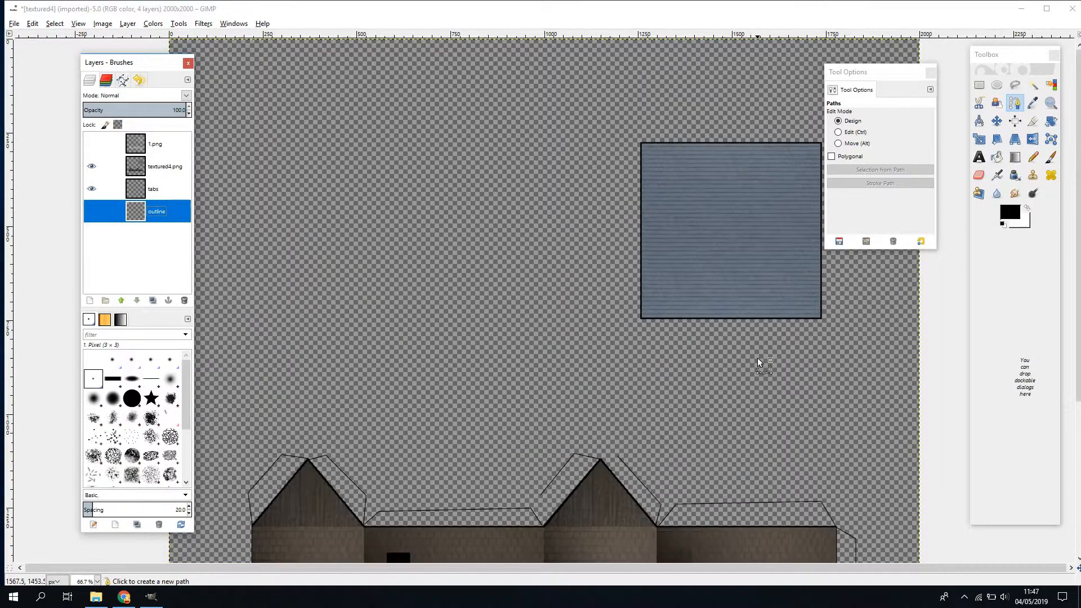
pyautogui.scroll(-3, 757, 357)
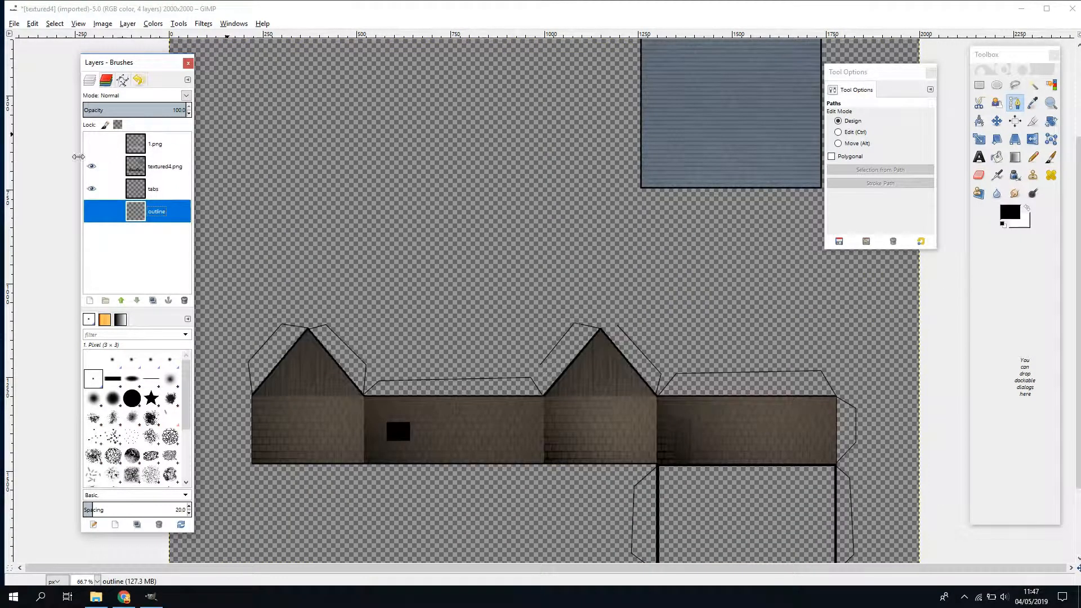
pyautogui.click(91, 143)
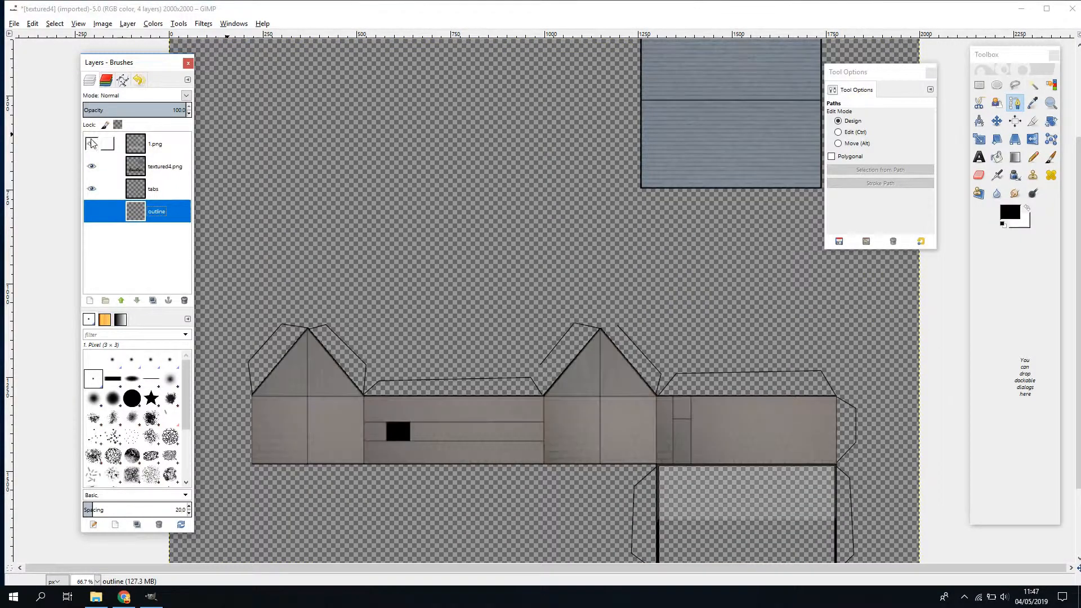
# - Create a 2000 × 2000 px transparent layer named folding and place it directly above textured4.png
pyautogui.click(90, 300)
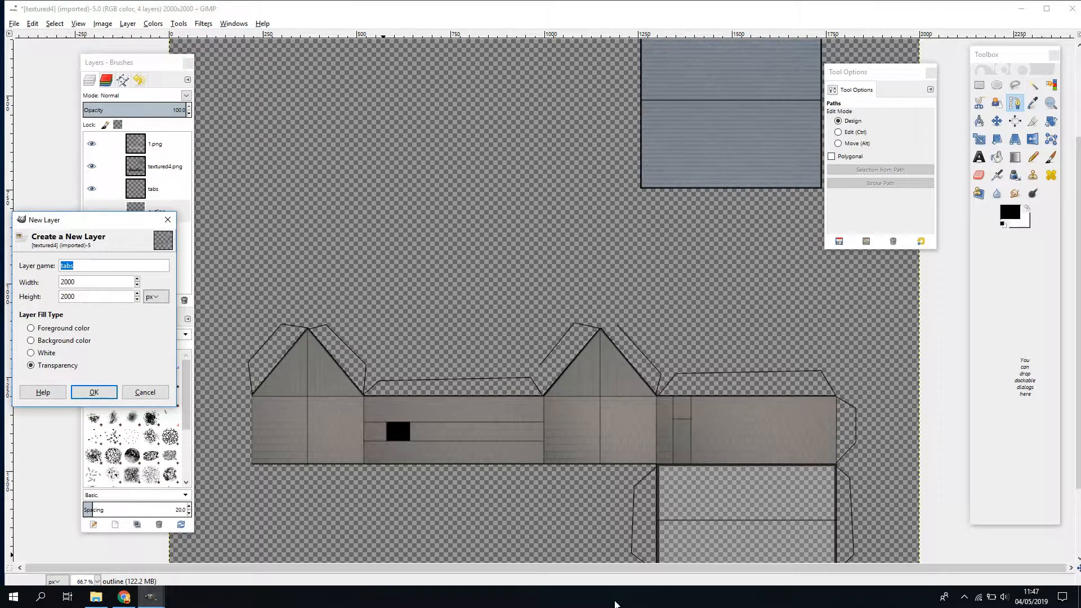
pyautogui.write('folding')
pyautogui.press('Return')
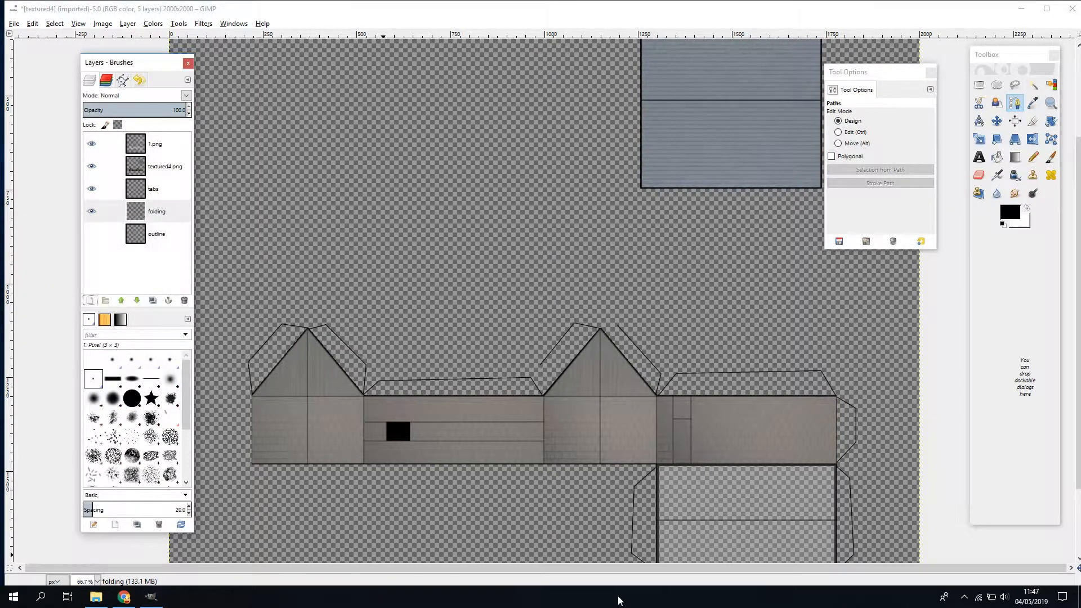
pyautogui.click(159, 215)
pyautogui.moveTo(160, 217); pyautogui.dragTo(160, 161)
# - Examine the roof and wall parts with the 1.png layer hidden, and show that layer again
pyautogui.scroll(5, 687, 231)
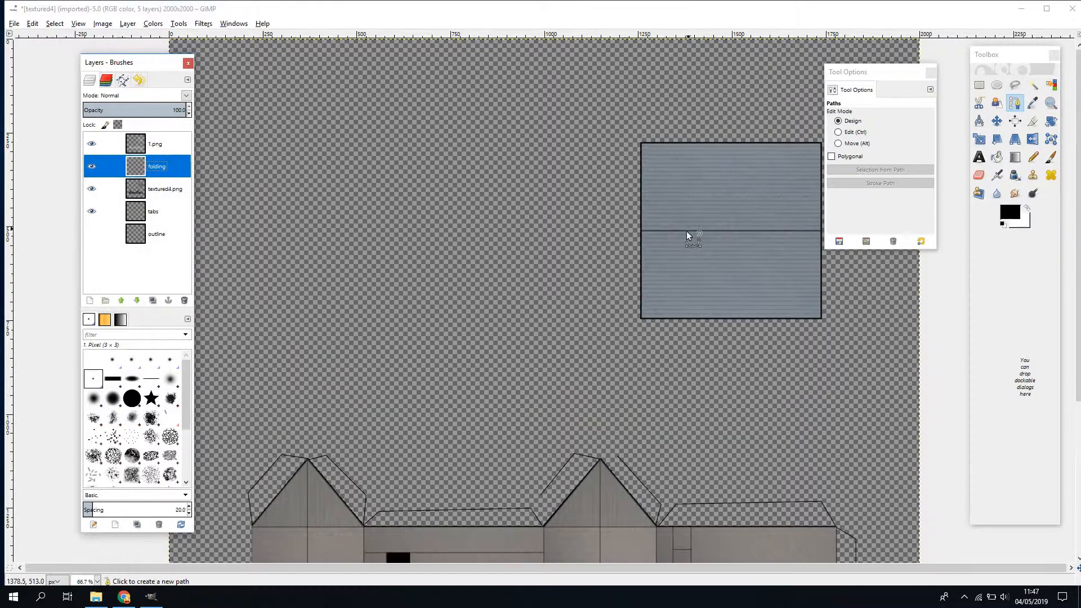
pyautogui.moveTo(850, 71); pyautogui.dragTo(872, 76)
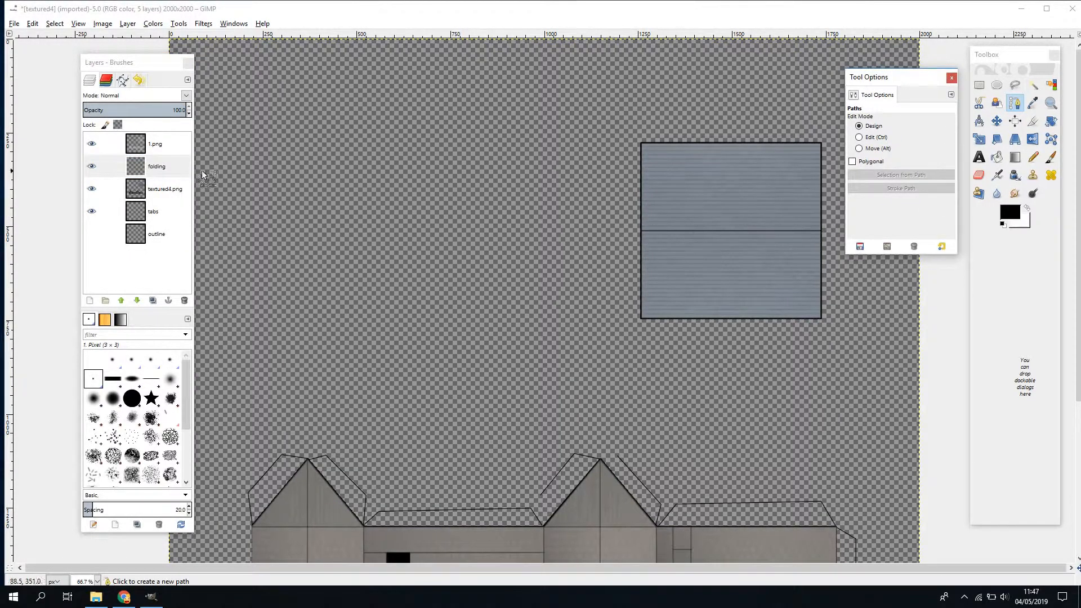
pyautogui.click(91, 145)
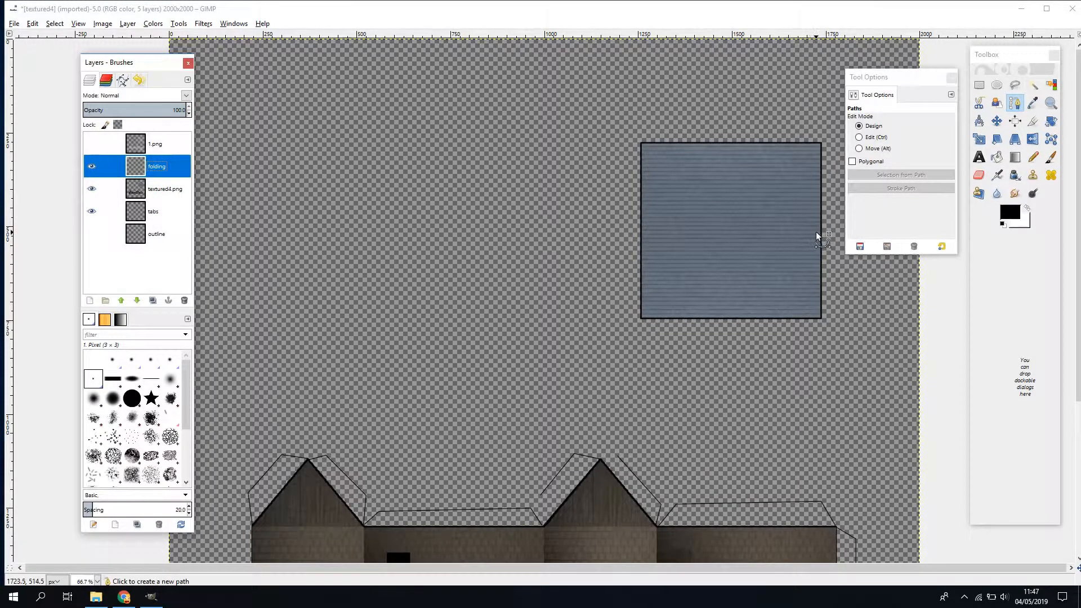
pyautogui.scroll(-5, 619, 340)
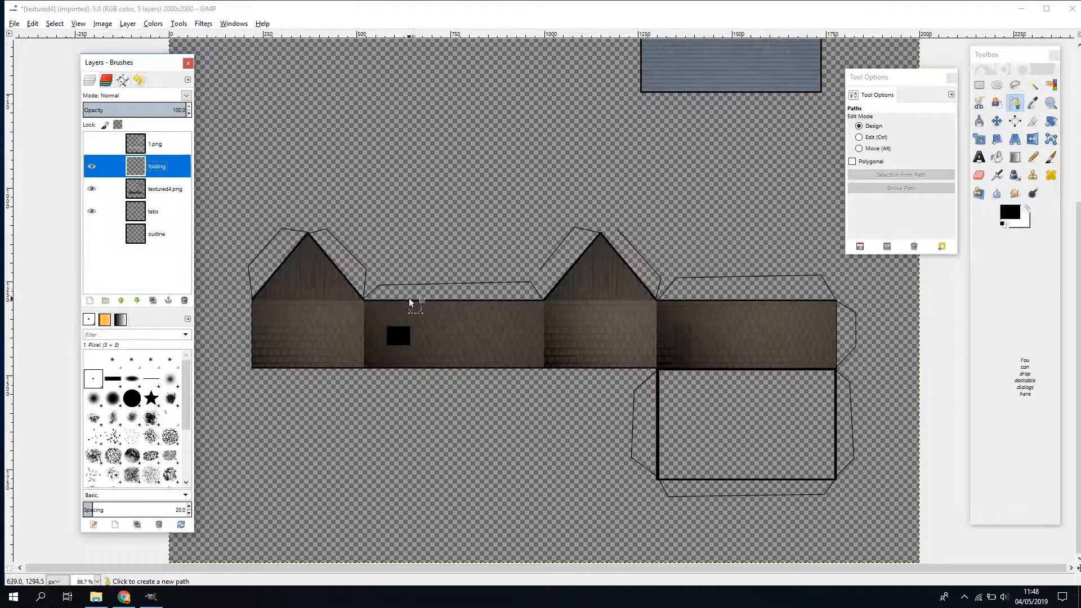
pyautogui.scroll(5, 409, 298)
pyautogui.scroll(-5, 420, 278)
pyautogui.scroll(5, 656, 293)
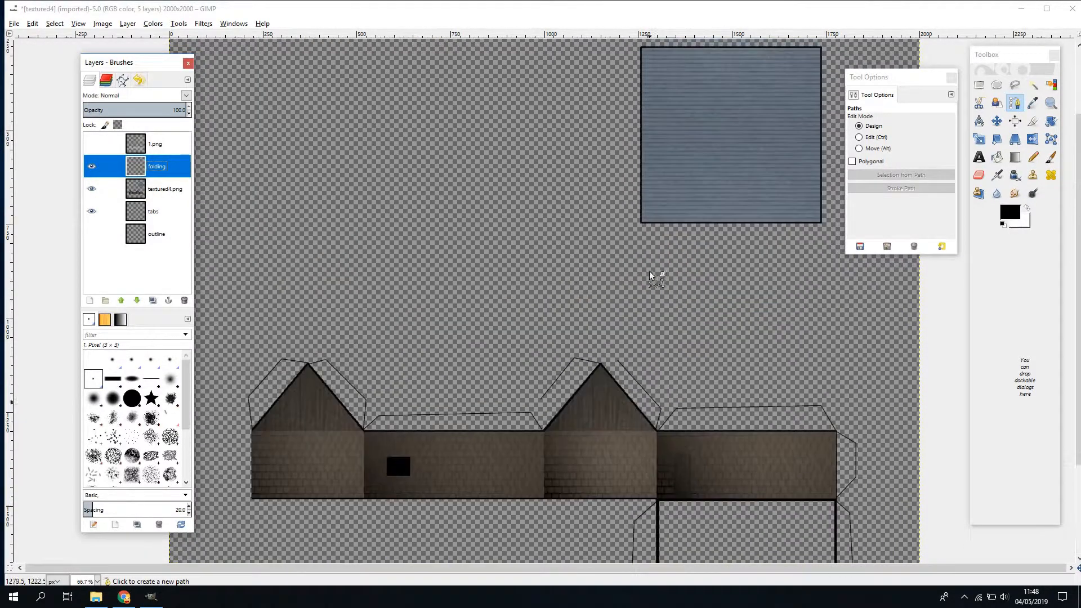
pyautogui.click(89, 145)
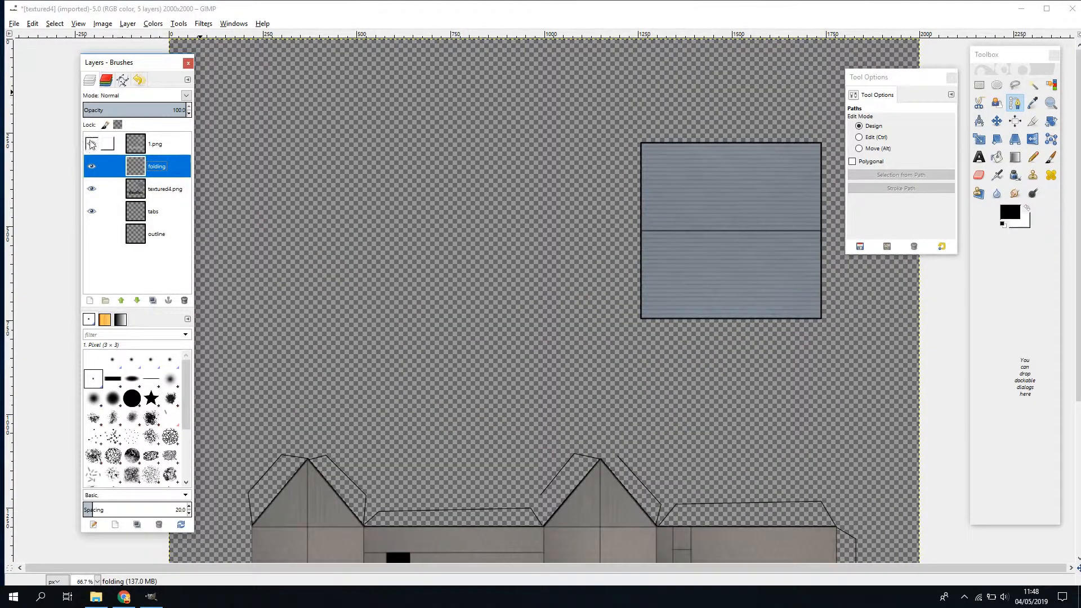
# - Draw a straight path along the roof panel's horizontal centre line, extending slightly past both sides, and create a selection from it
pyautogui.click(1013, 105)
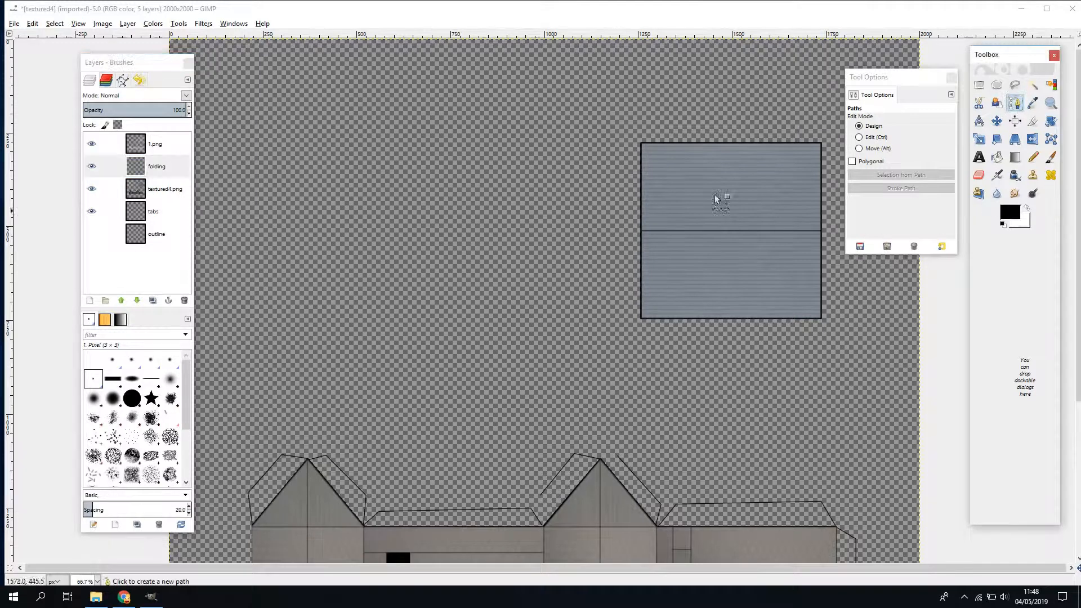
pyautogui.click(633, 231)
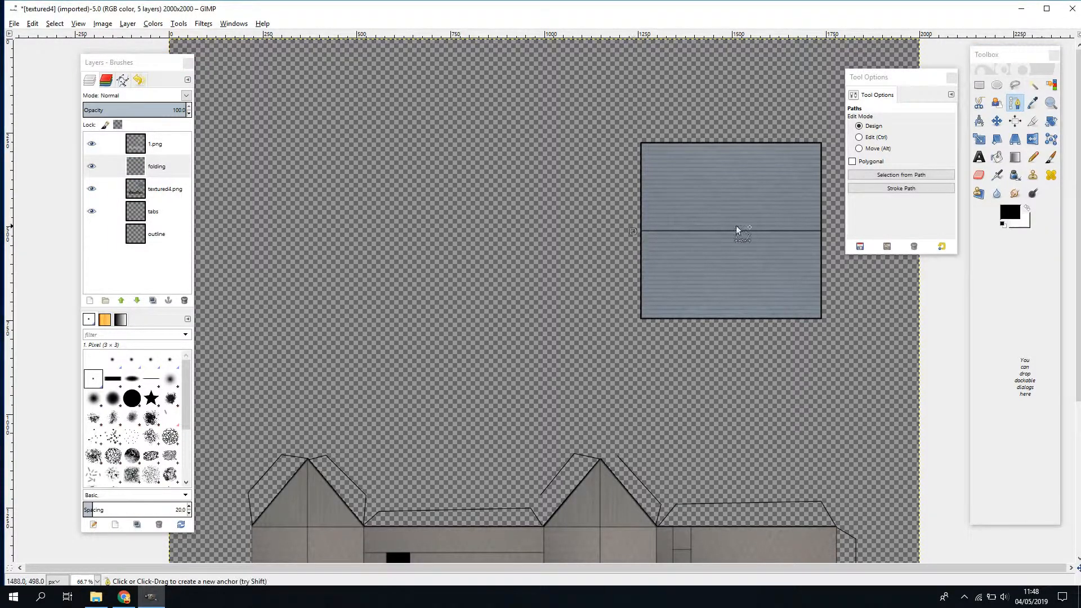
pyautogui.click(828, 230)
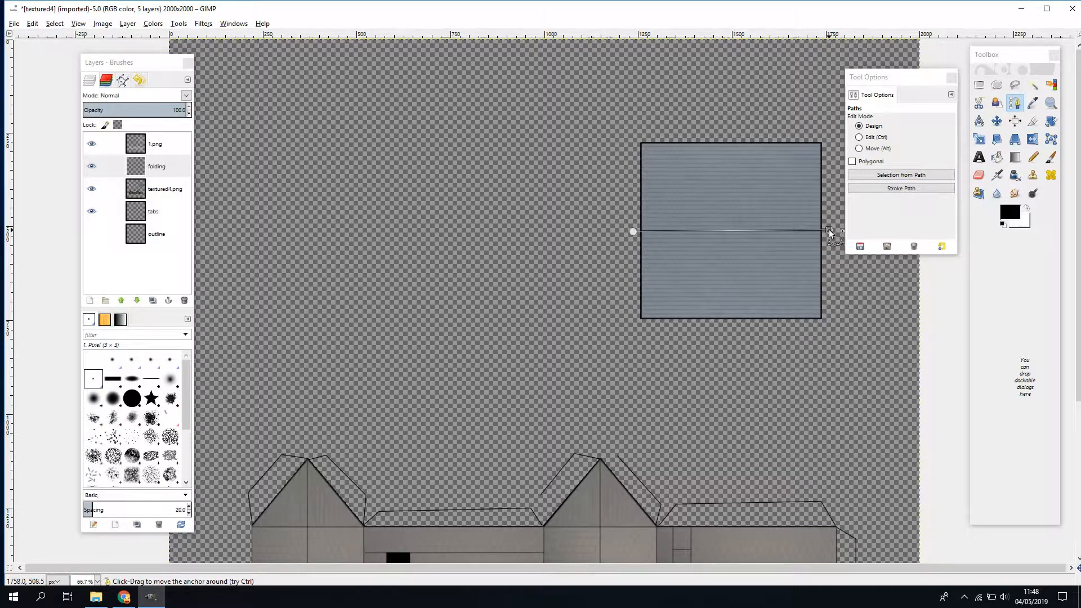
pyautogui.press('ctrl')
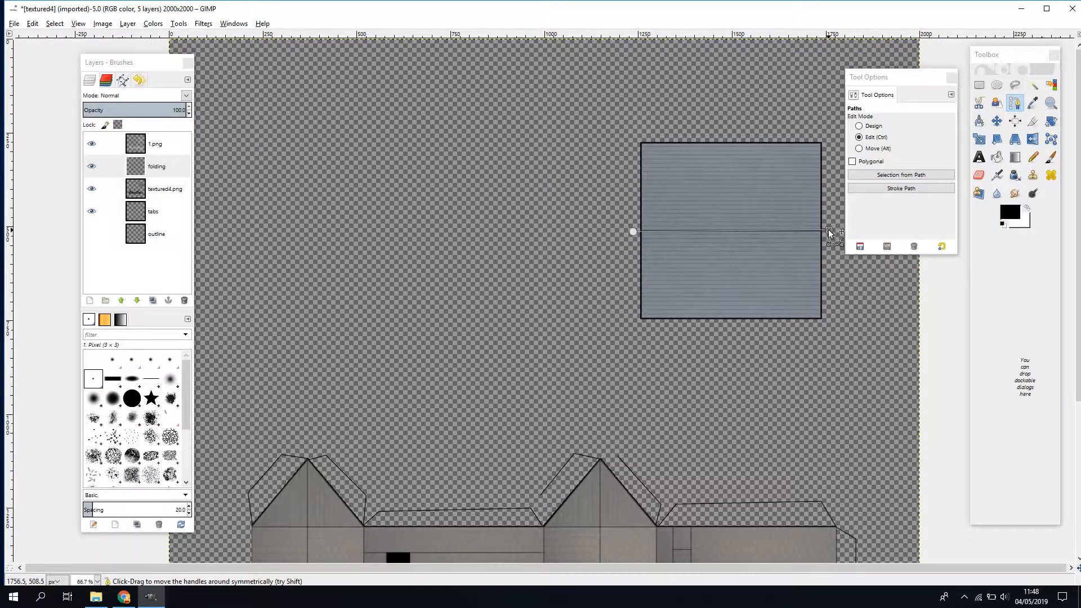
pyautogui.hotkey('ctrl', 'z')
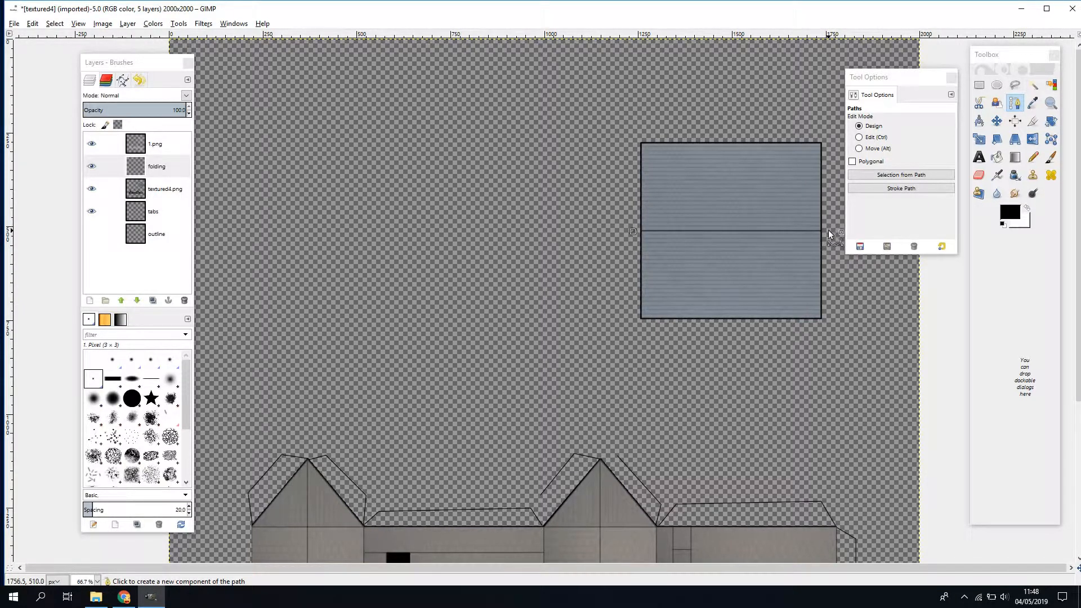
pyautogui.press('ctrl')
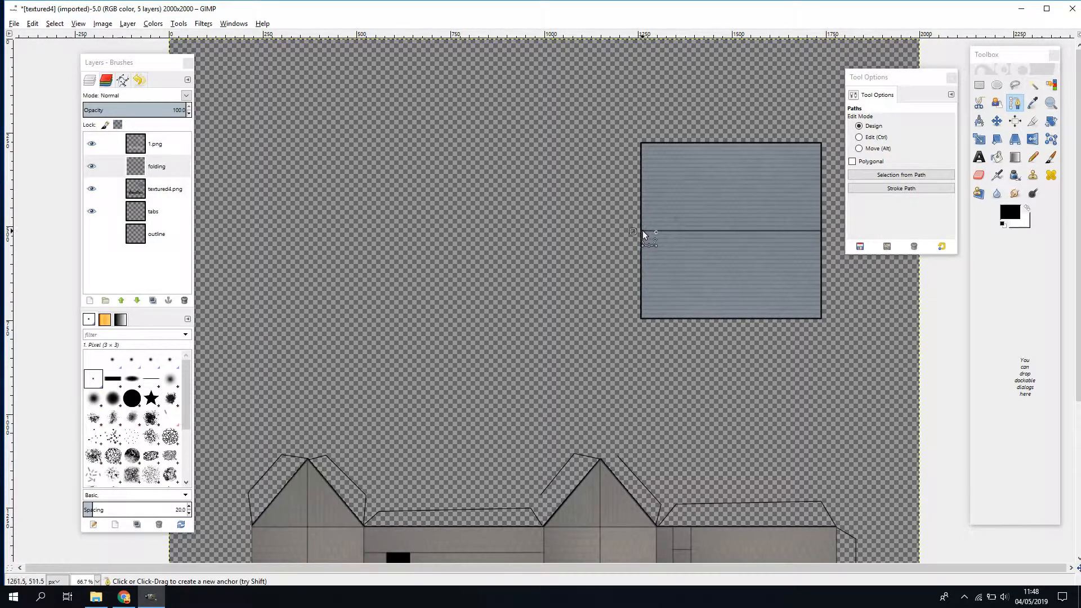
pyautogui.click(827, 231)
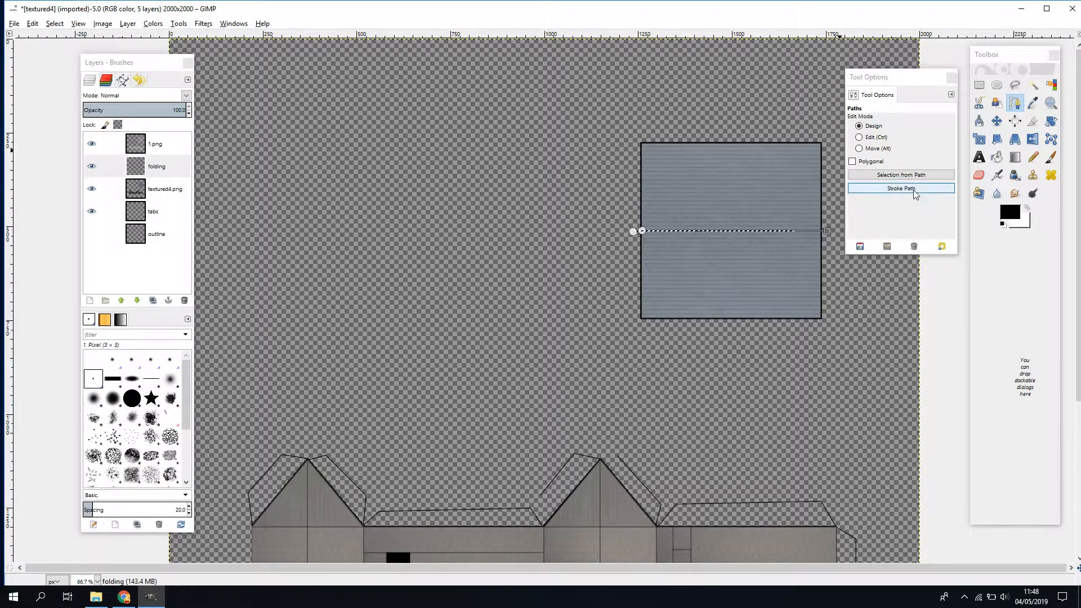
# - Set the foreground color to red
pyautogui.click(1012, 216)
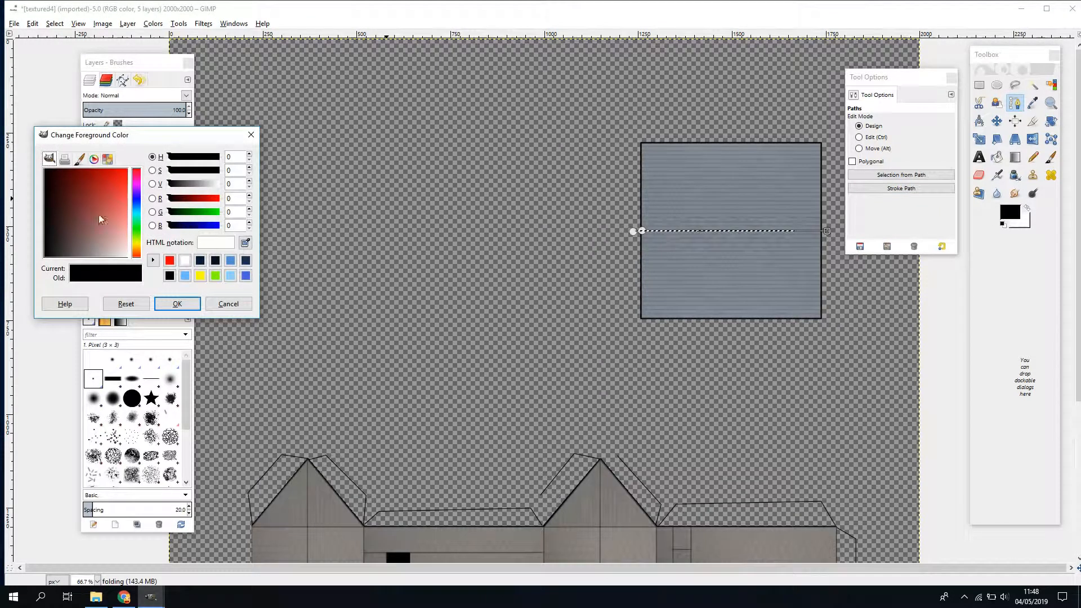
pyautogui.click(170, 260)
pyautogui.click(172, 303)
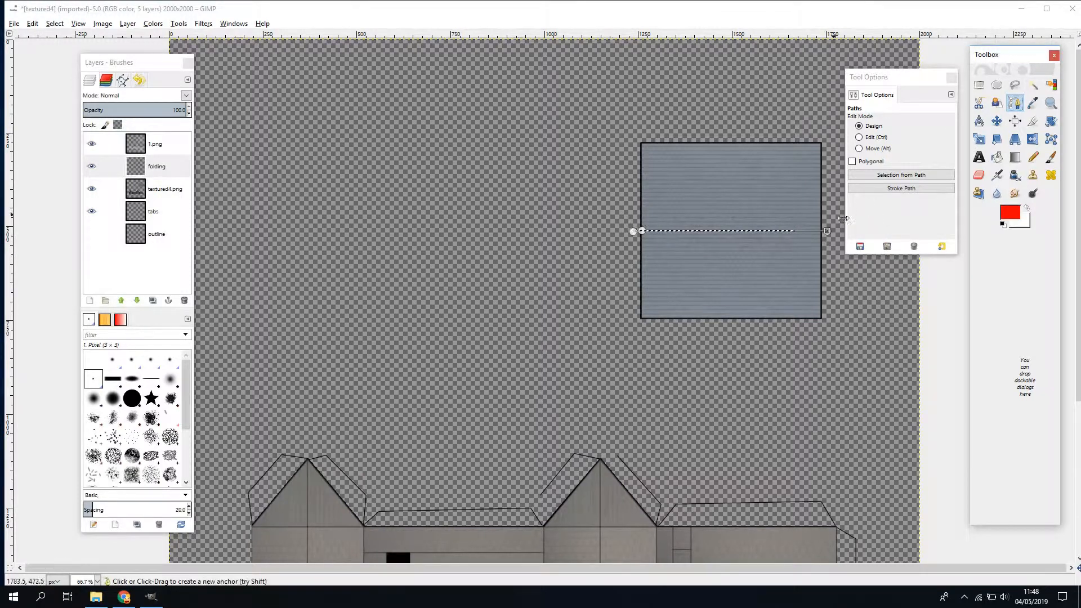
# - Stroke the roof fold path with a solid 0.5 mm line, clear its selection, and leave the finished path
pyautogui.click(911, 188)
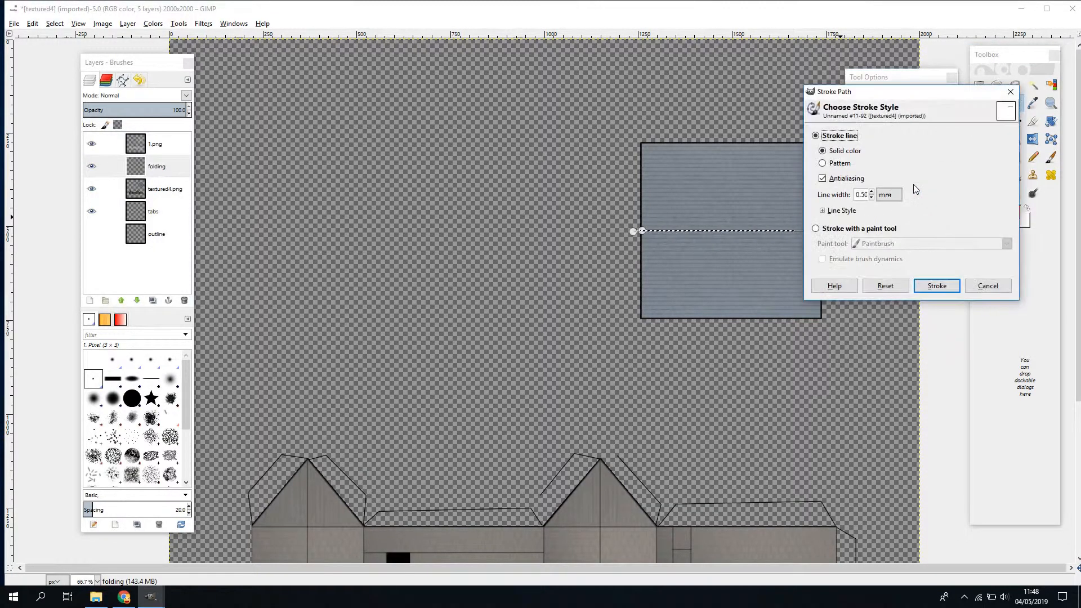
pyautogui.click(936, 285)
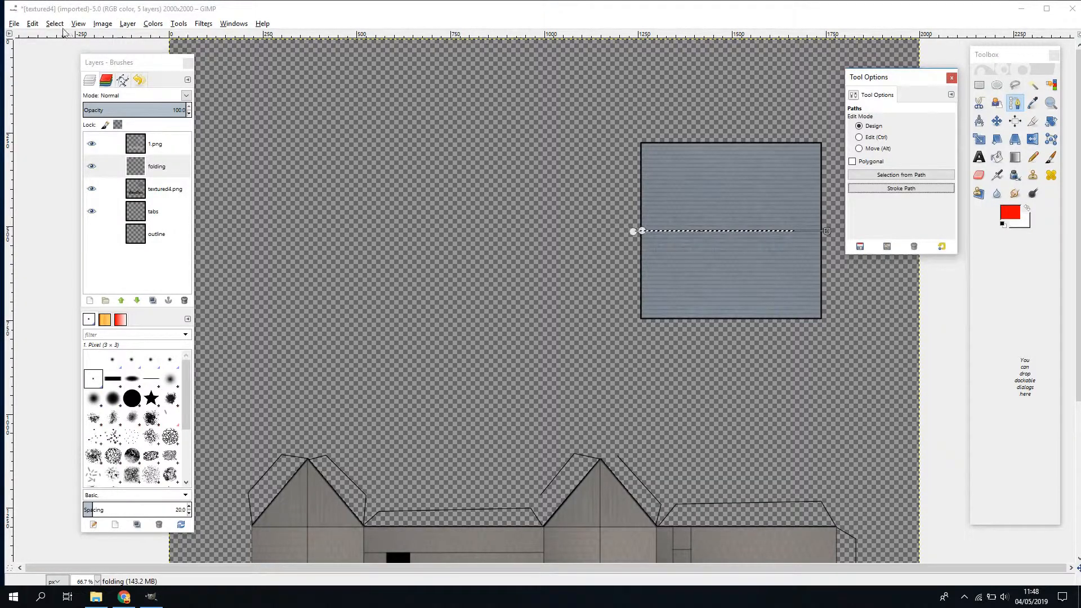
pyautogui.click(54, 23)
pyautogui.click(68, 53)
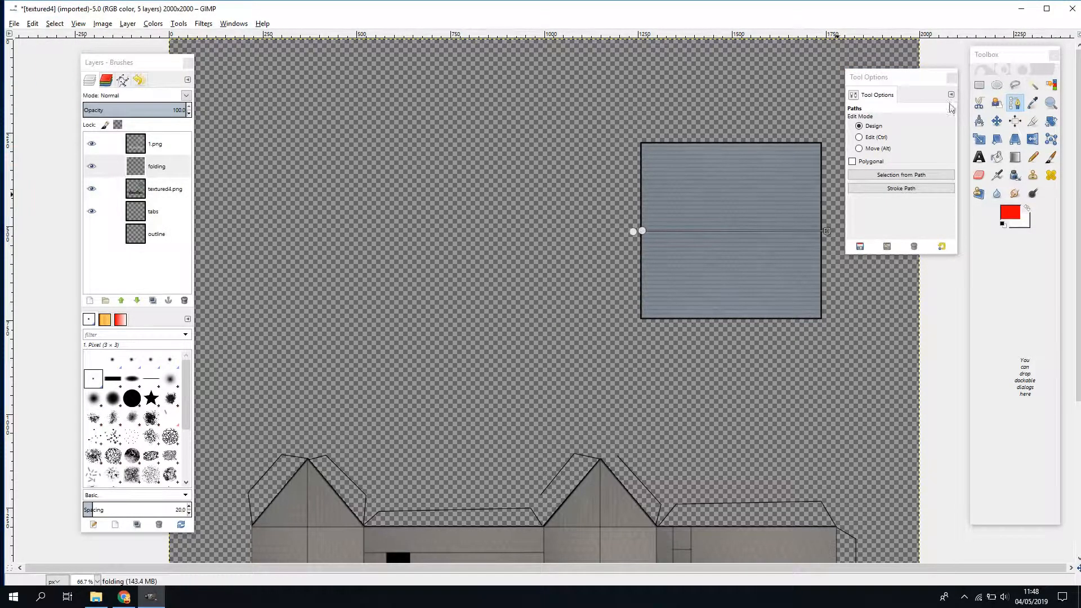
pyautogui.click(1015, 103)
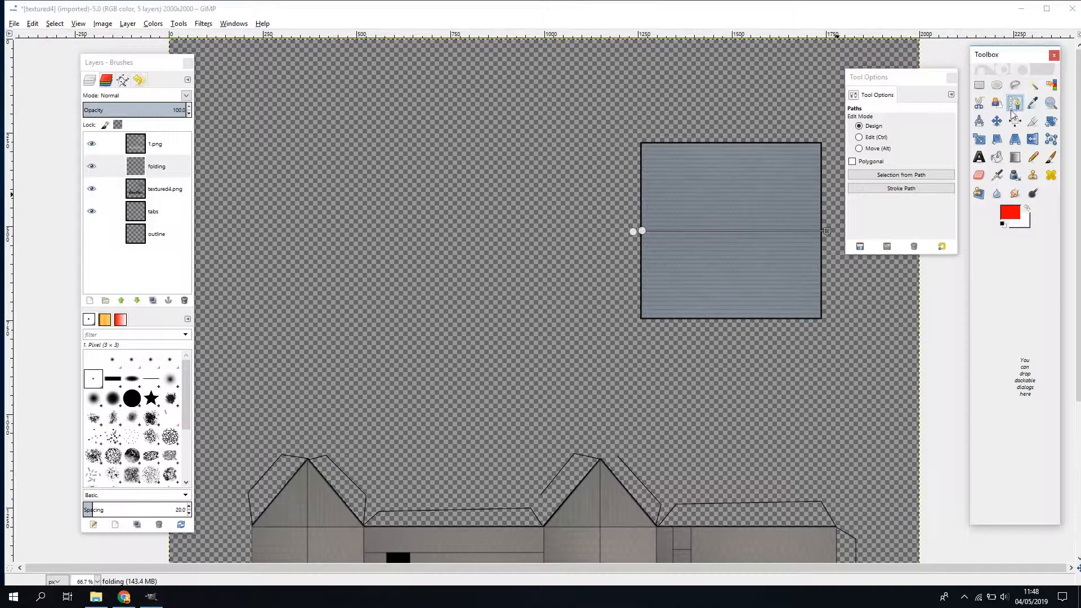
pyautogui.click(997, 104)
pyautogui.click(1015, 103)
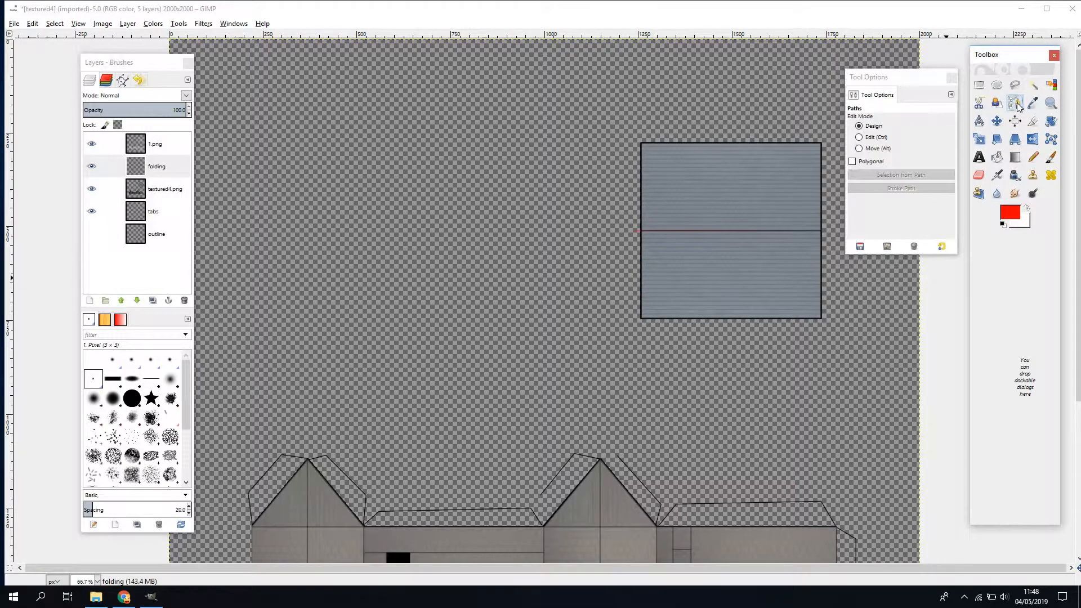
# - Draw a vertical fold path along the left edge of the second gable wall and stroke it in solid red
pyautogui.scroll(-5, 558, 336)
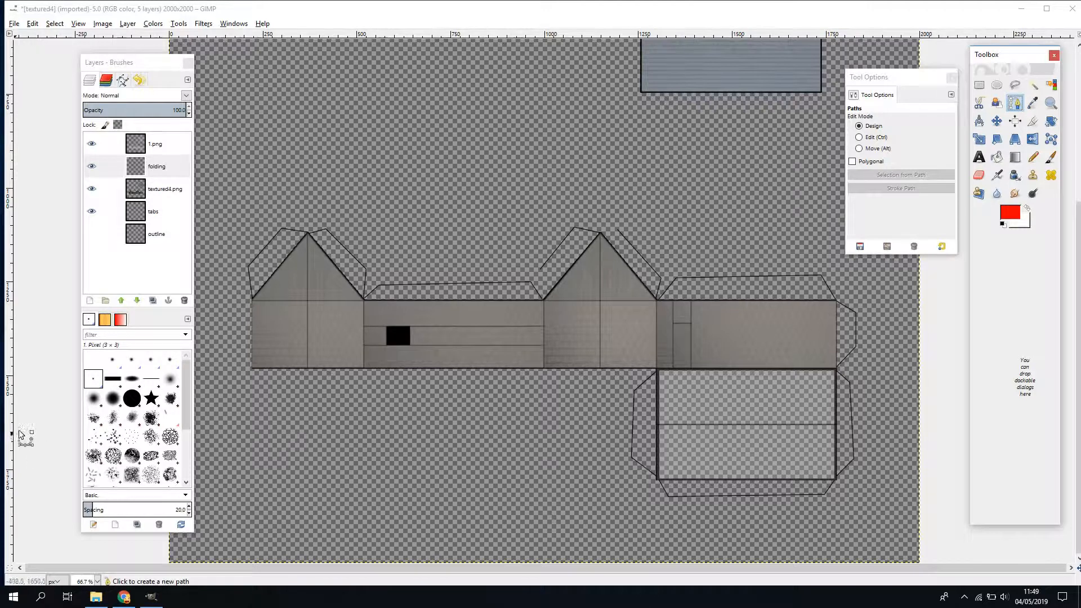
pyautogui.click(1051, 103)
pyautogui.moveTo(294, 182); pyautogui.dragTo(862, 436)
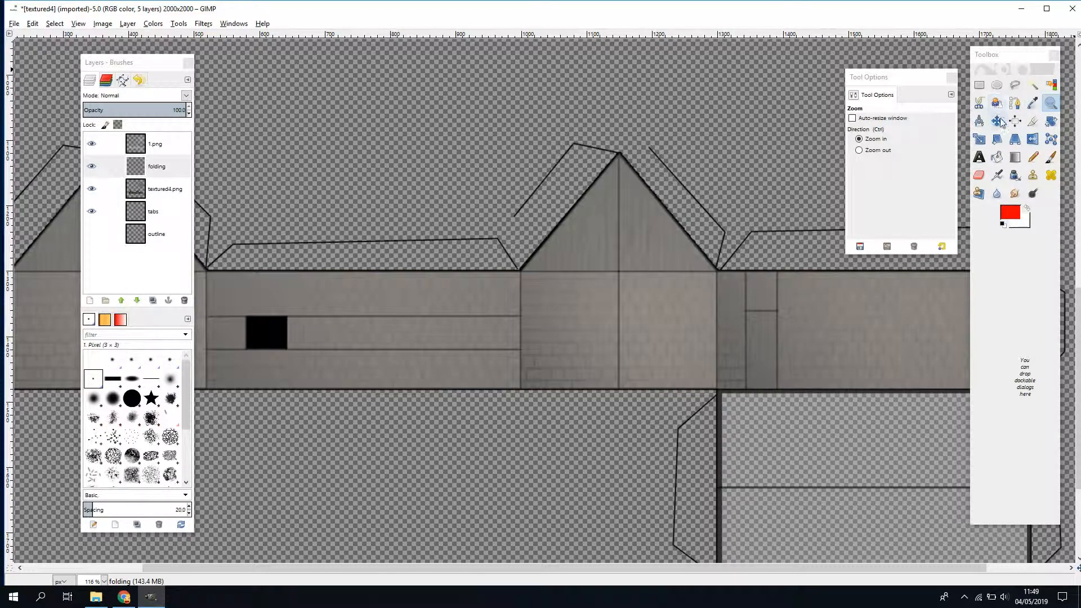
pyautogui.click(1014, 105)
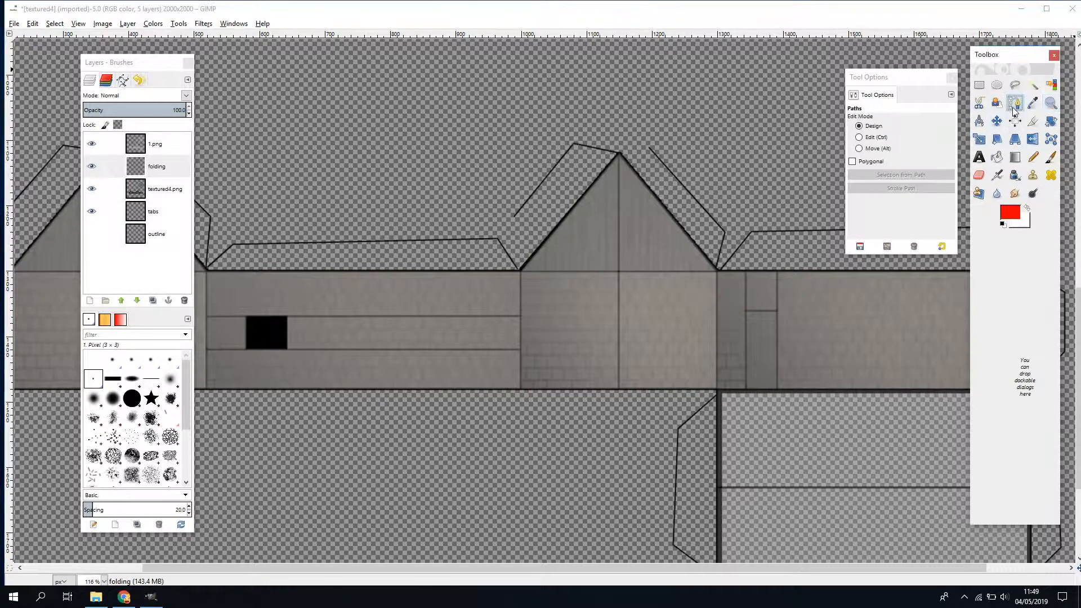
pyautogui.click(520, 401)
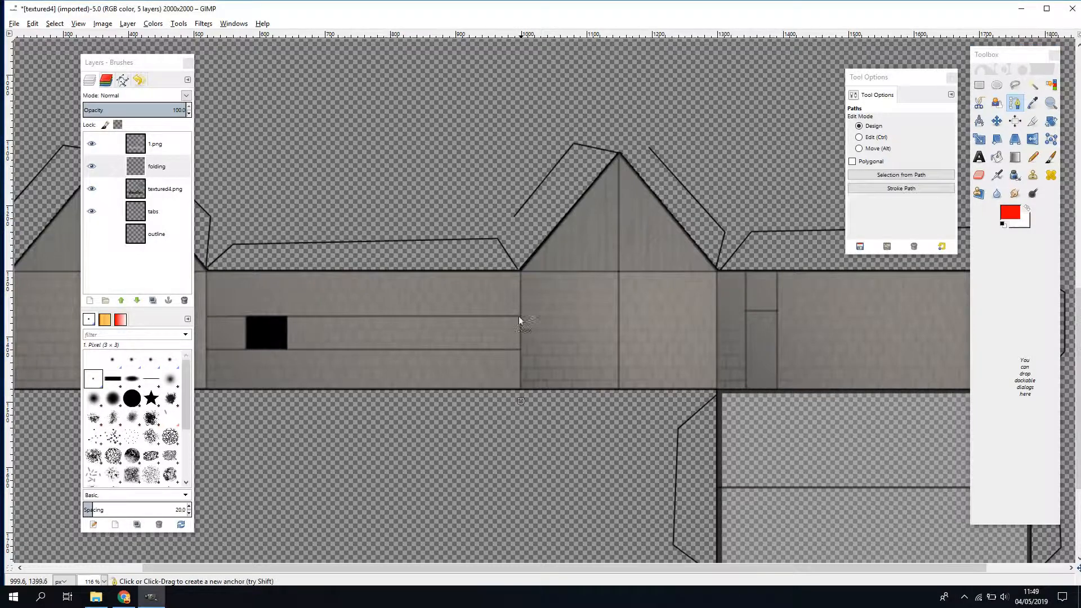
pyautogui.click(523, 224)
pyautogui.click(933, 190)
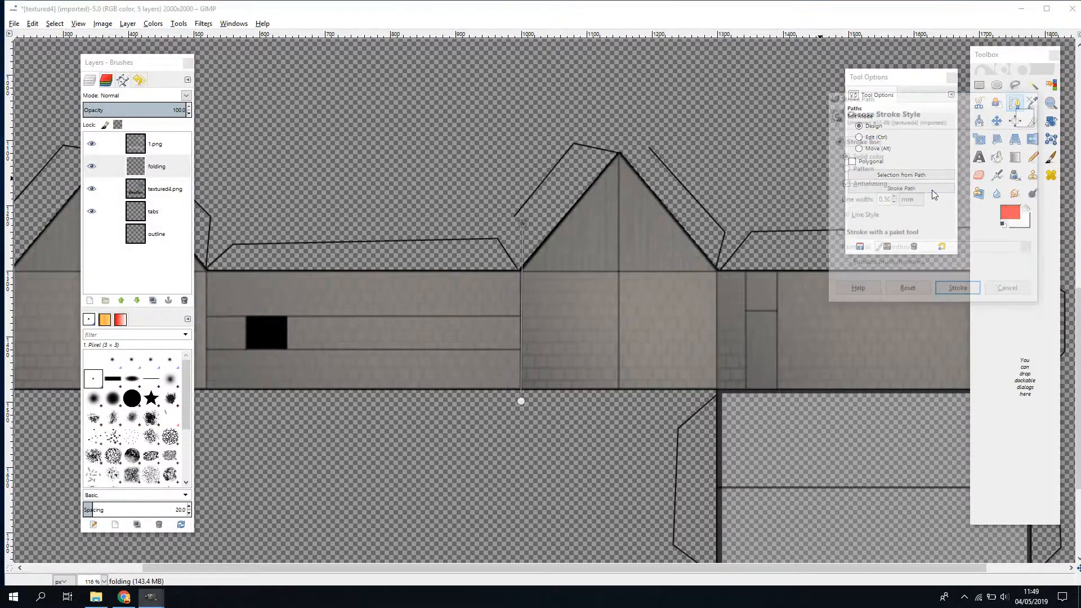
pyautogui.click(958, 288)
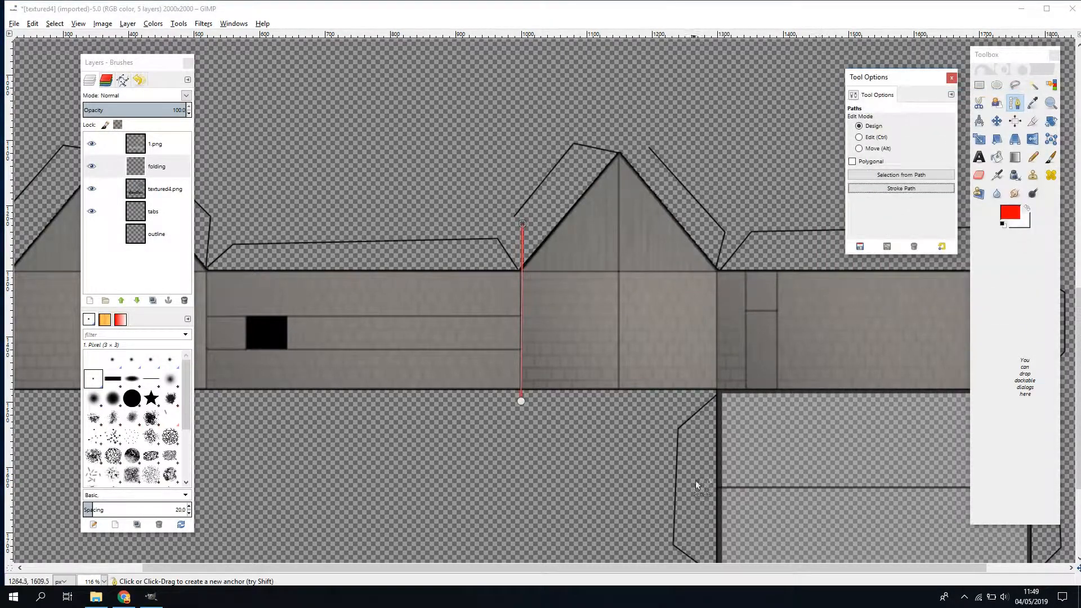
pyautogui.click(715, 406)
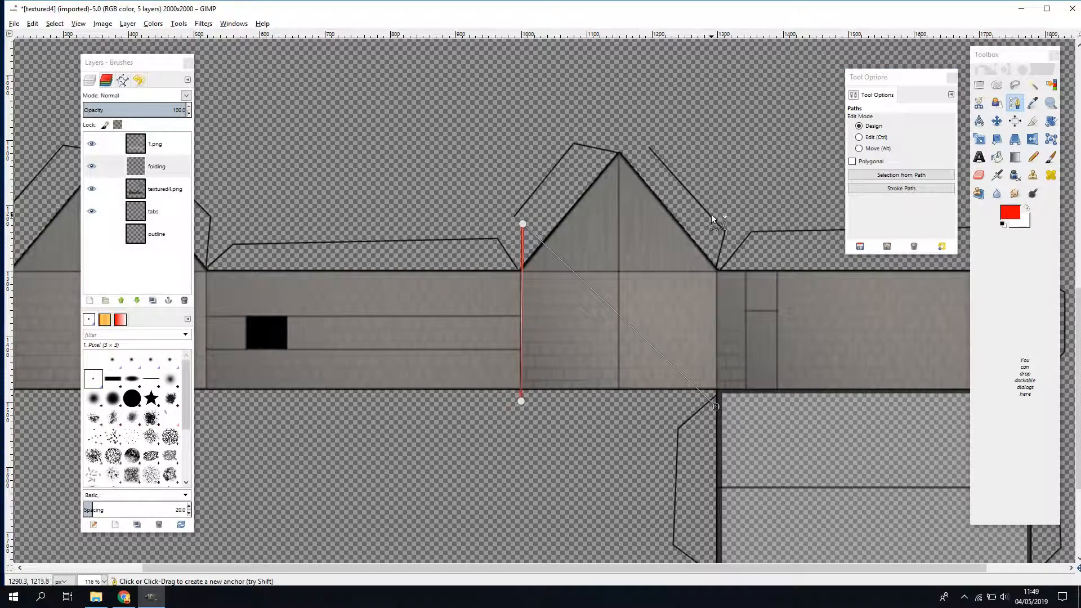
pyautogui.hotkey('ctrl', 'z')
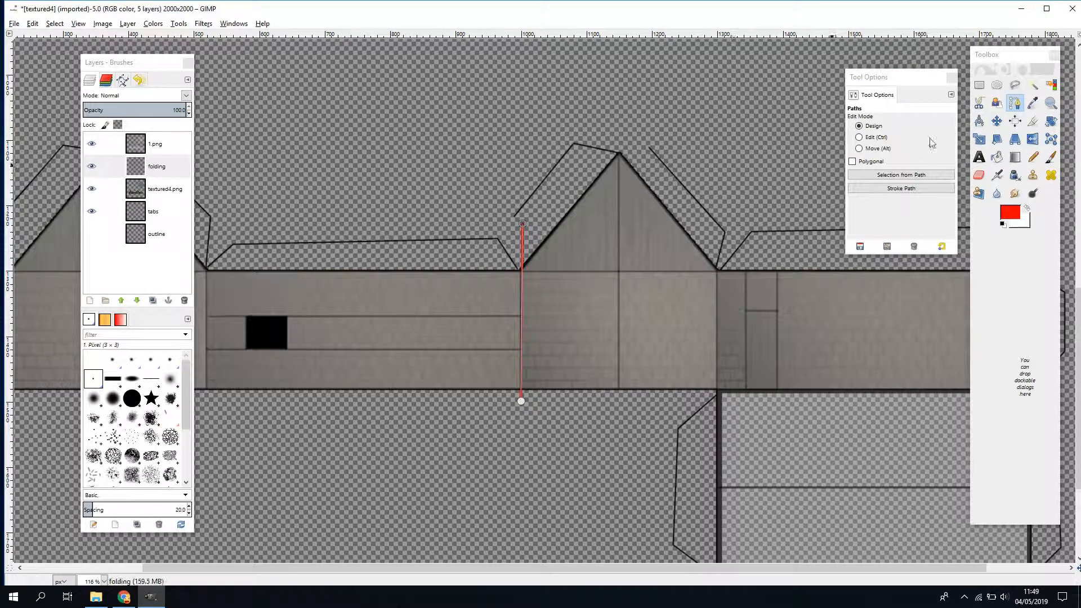
pyautogui.click(1014, 85)
pyautogui.click(1016, 102)
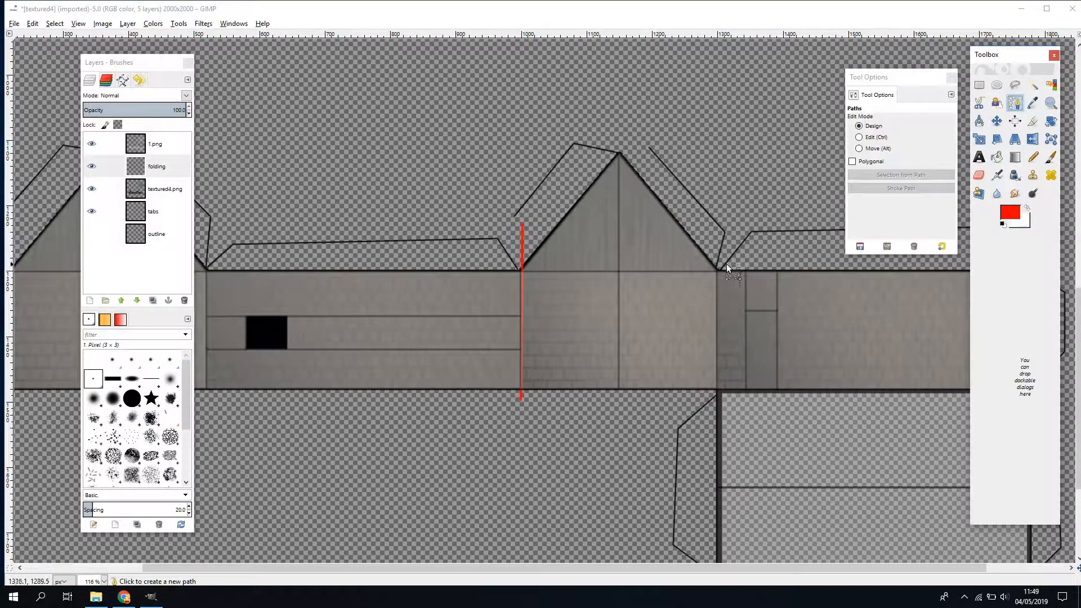
# - Draw a vertical fold path along the right edge of the second gable wall, extending past both ends, and stroke it in solid red
pyautogui.click(716, 217)
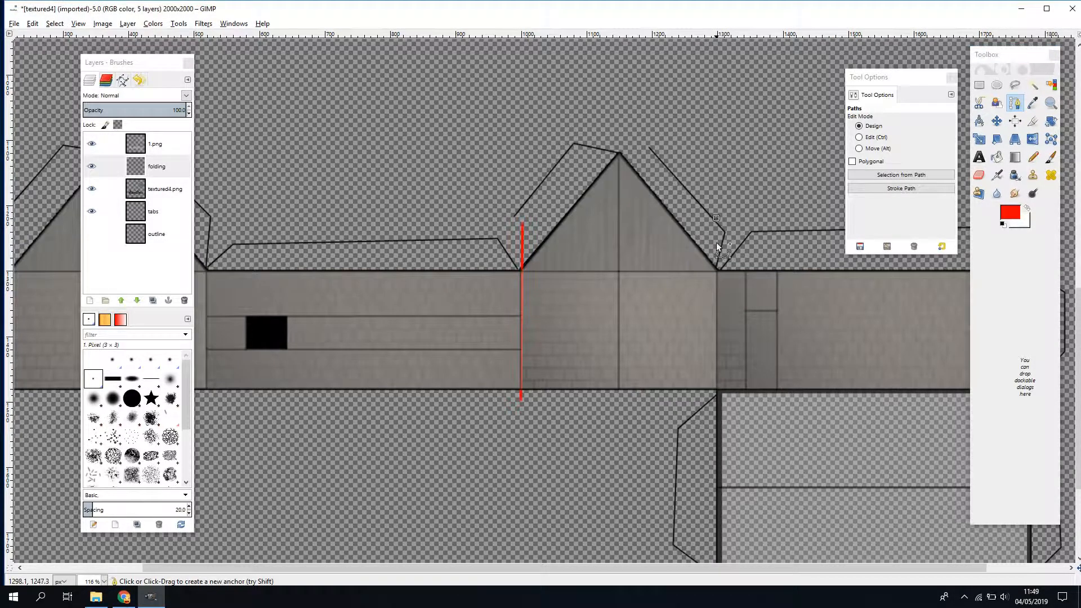
pyautogui.click(716, 420)
pyautogui.click(899, 190)
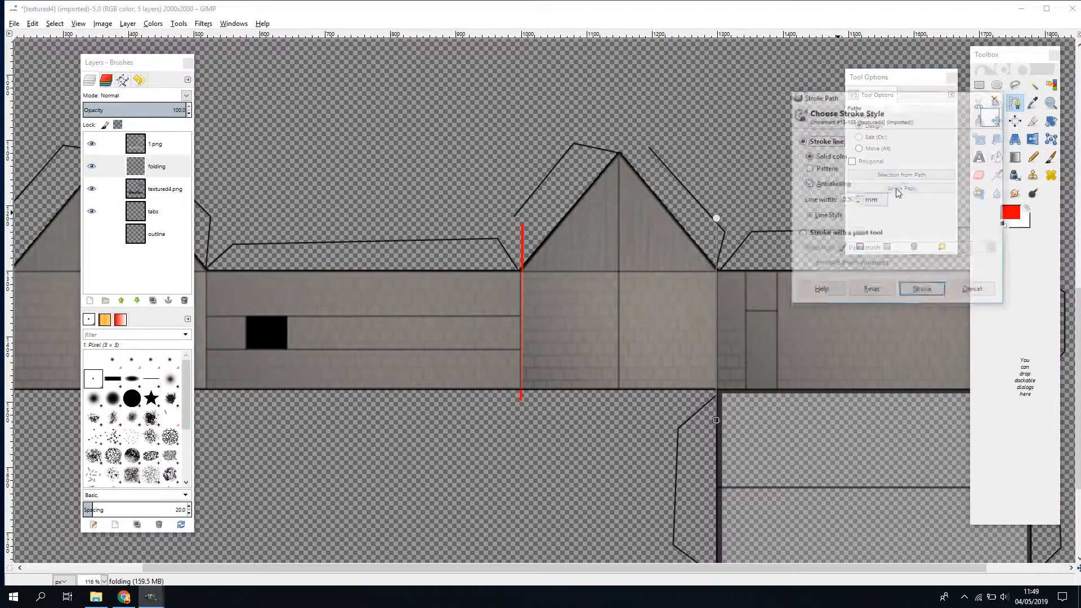
pyautogui.click(922, 290)
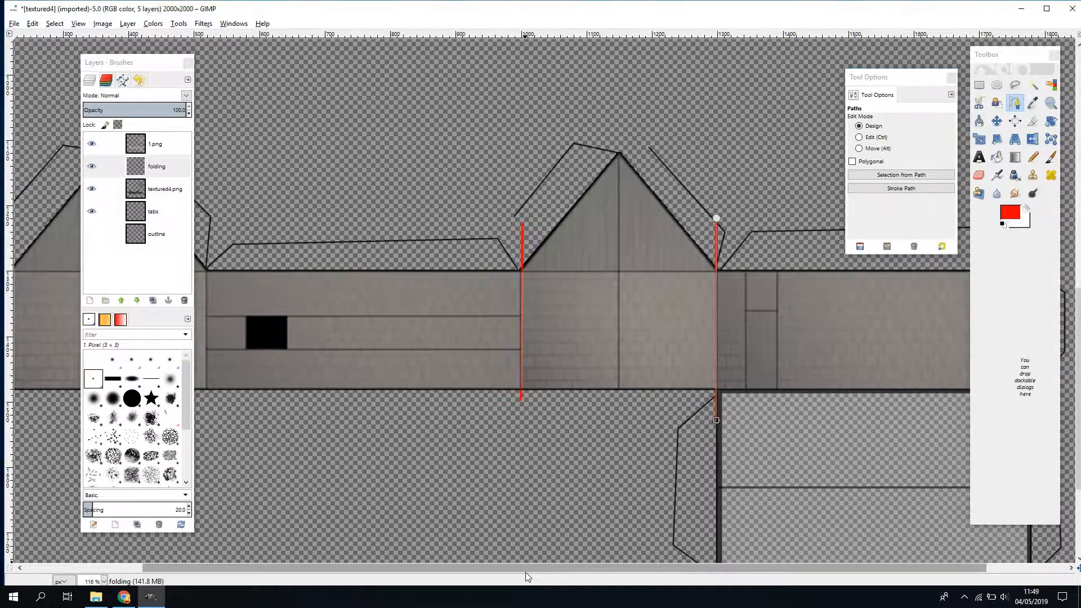
# - Draw a separate vertical fold path between the first gable wall and the window wall, and stroke it with a solid 0.5 mm red line
pyautogui.moveTo(526, 568); pyautogui.dragTo(399, 567)
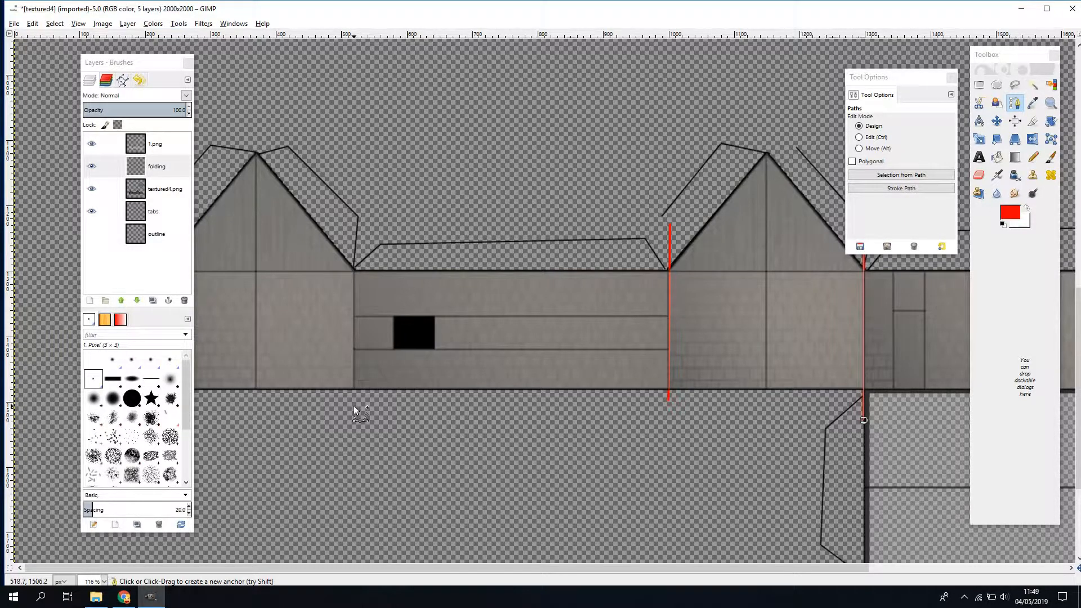
pyautogui.click(1013, 86)
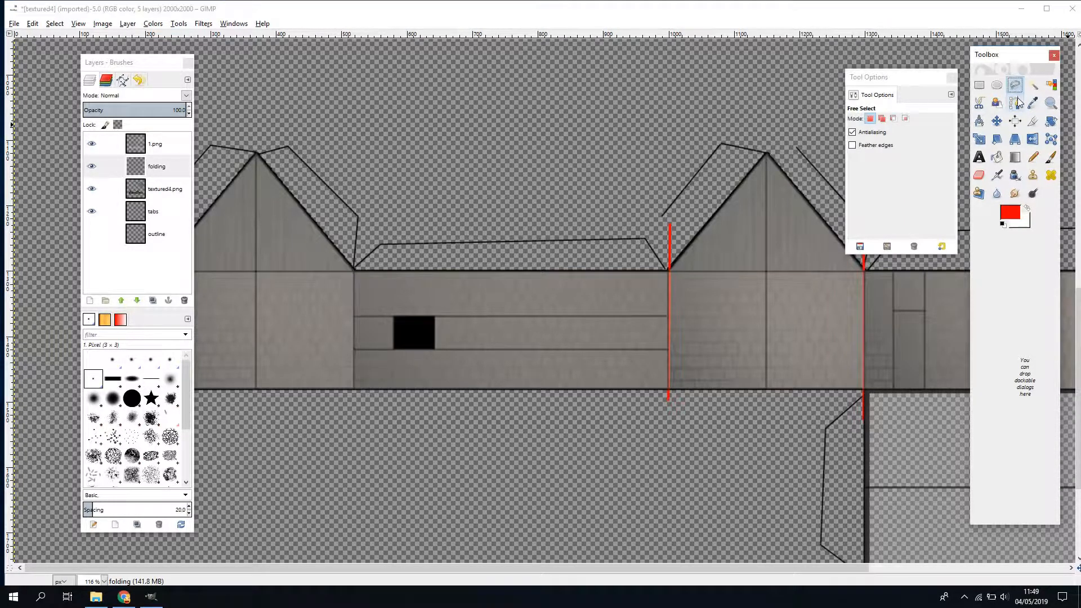
pyautogui.click(1015, 103)
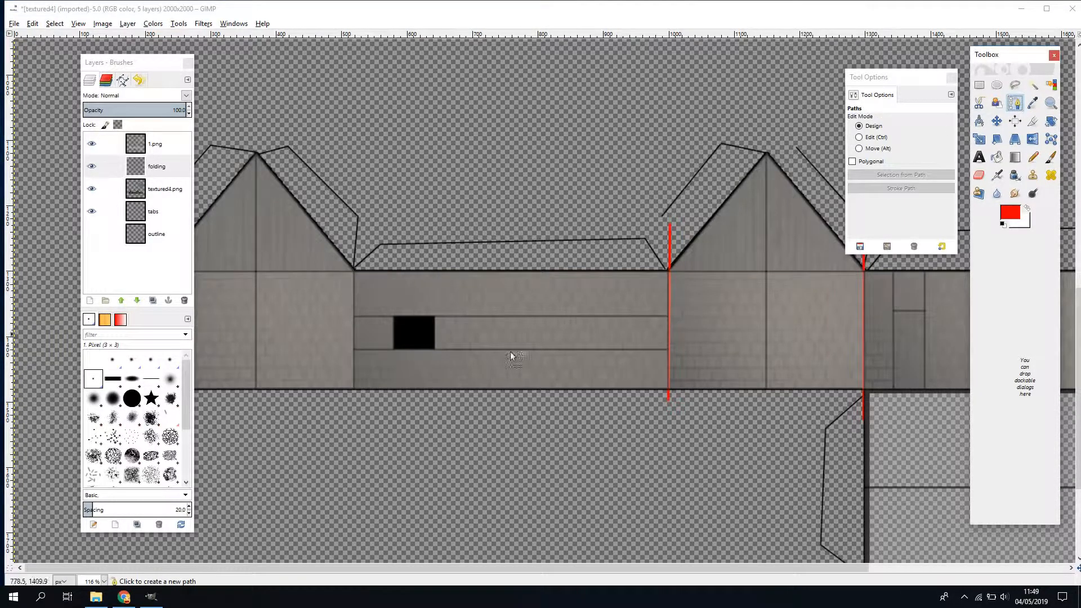
pyautogui.click(352, 412)
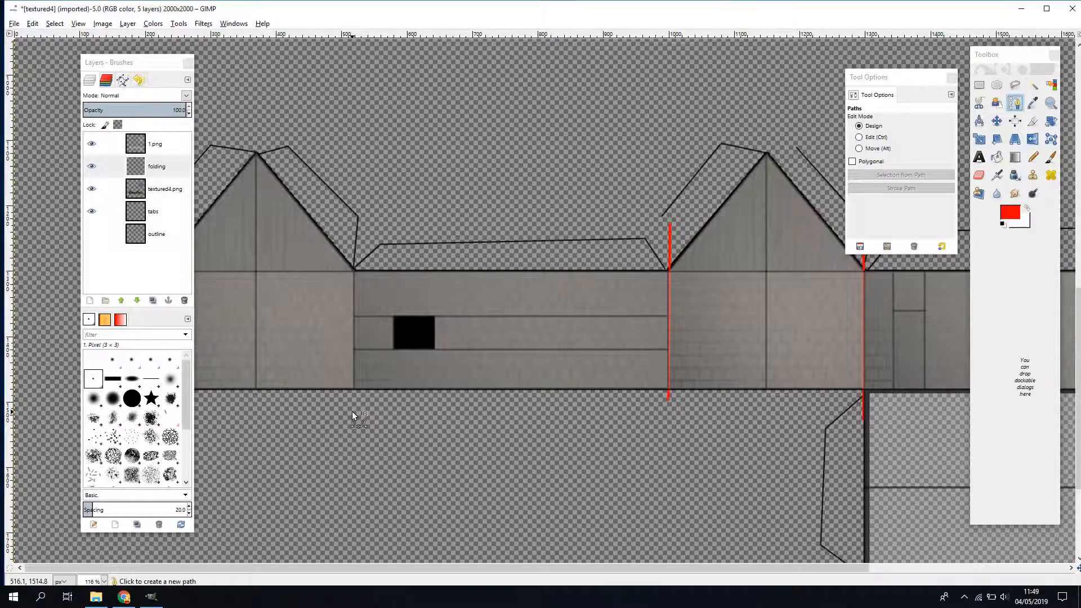
pyautogui.click(355, 246)
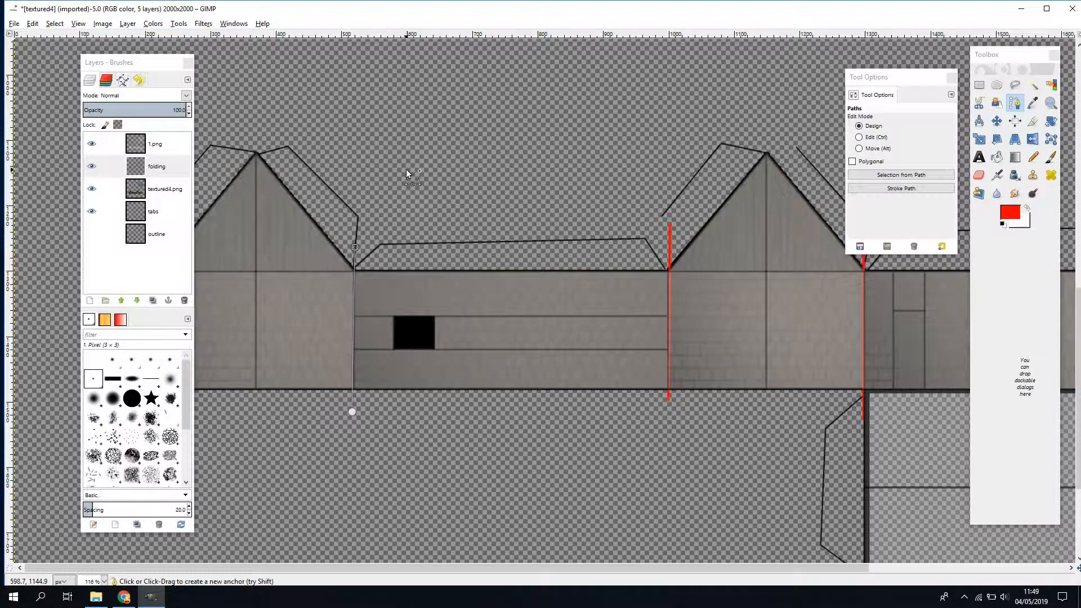
pyautogui.click(910, 189)
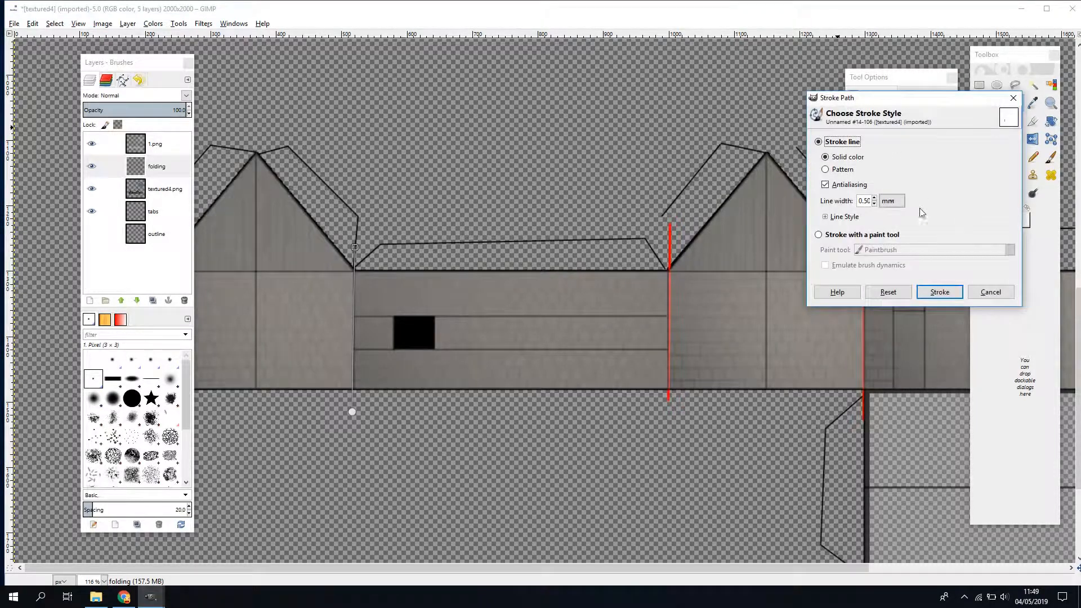
pyautogui.click(940, 292)
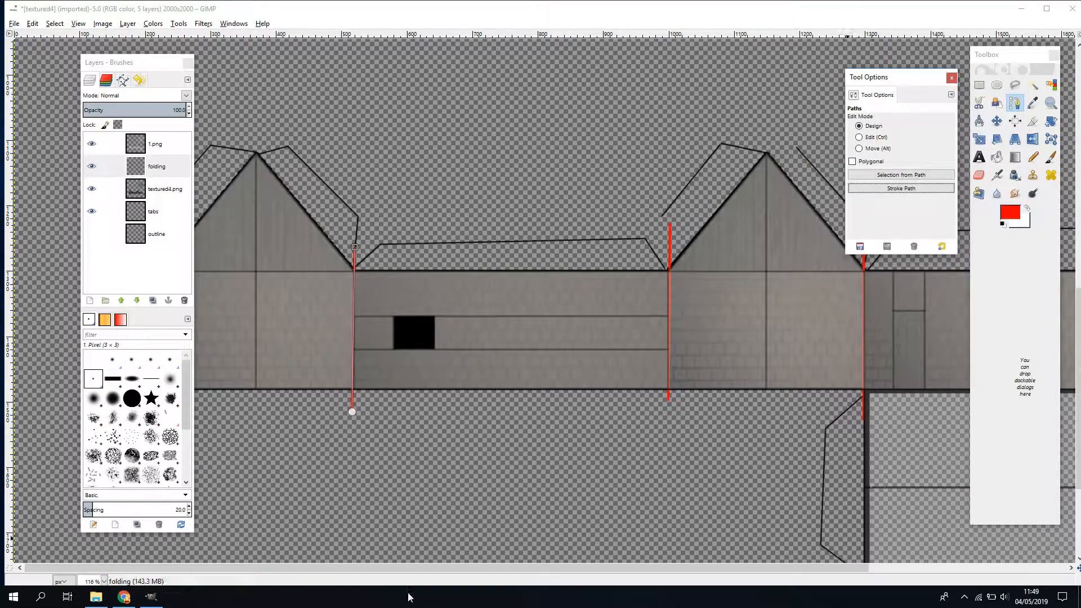
# - Hide the 1.png layer and move the folding layer below textured4.png
pyautogui.moveTo(419, 567); pyautogui.dragTo(682, 566)
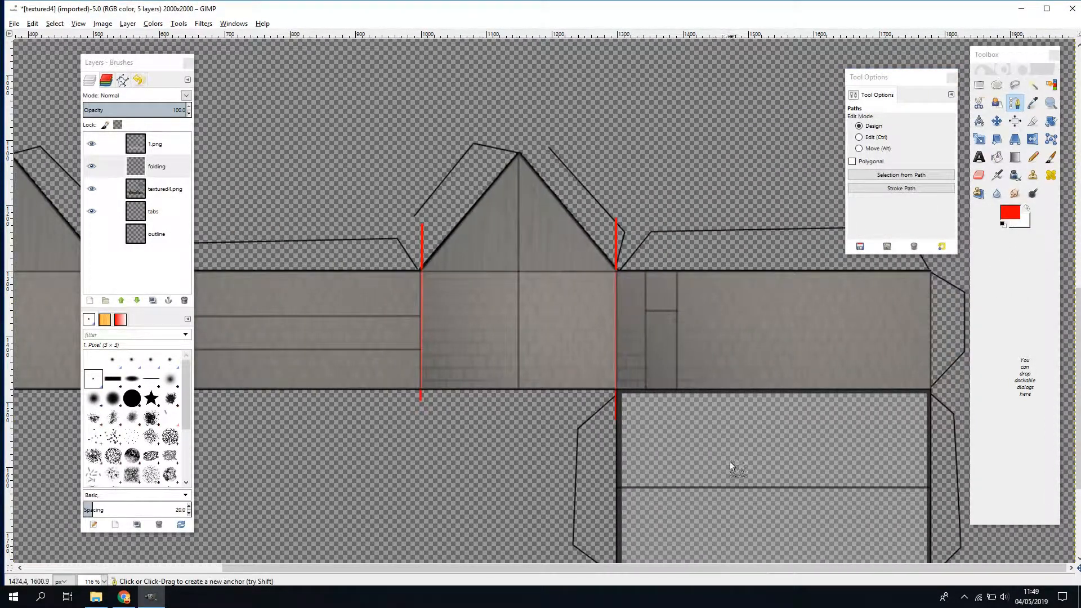
pyautogui.click(92, 145)
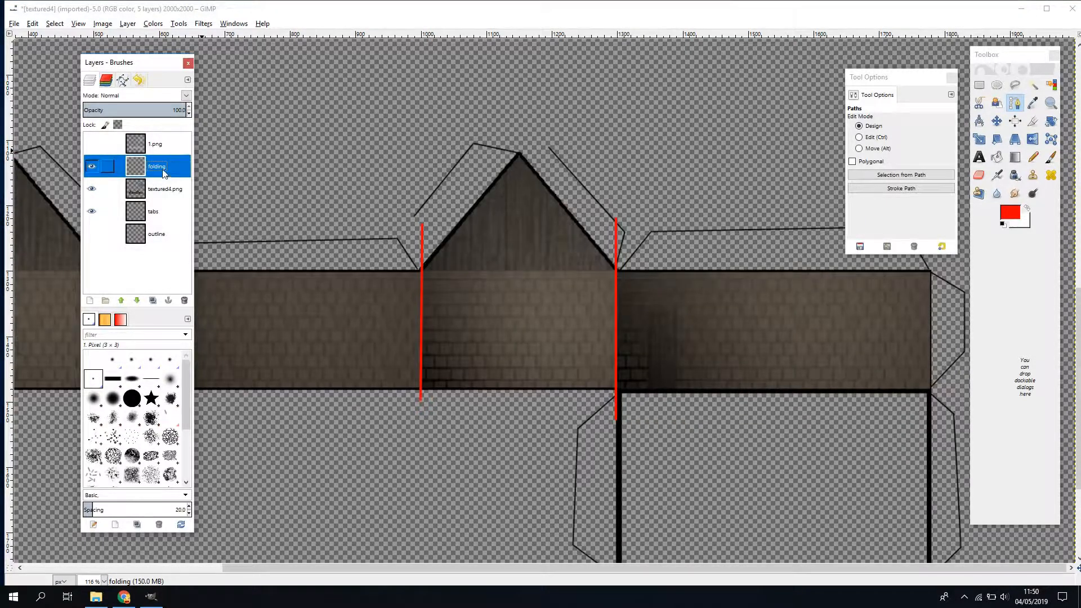
pyautogui.moveTo(169, 176); pyautogui.dragTo(147, 194)
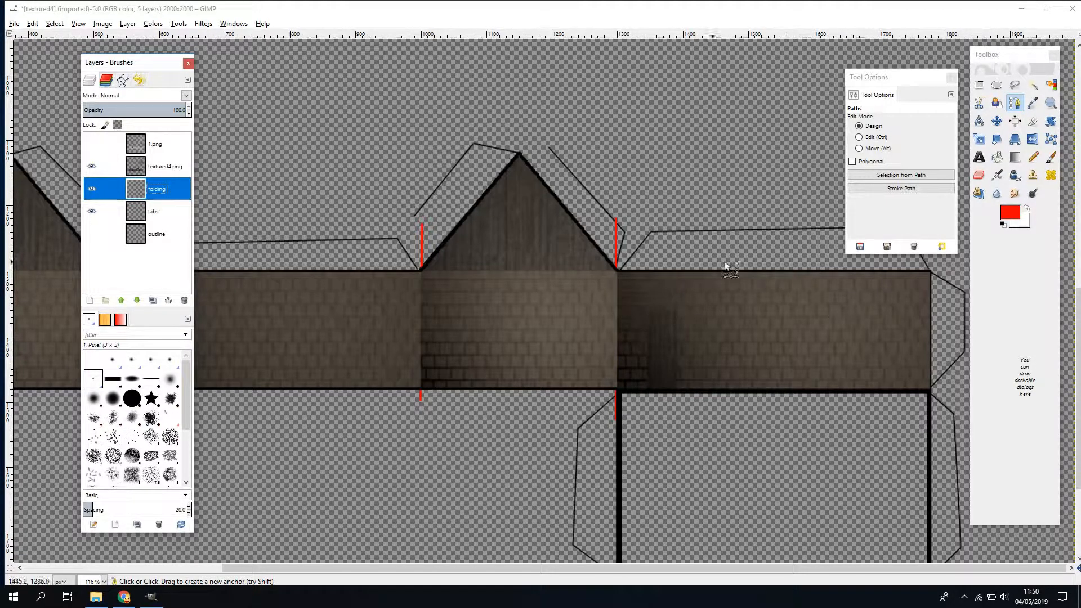
# - Zoom out to examine the fold marks, glue tabs, walls and roof panel across the whole sheet
pyautogui.click(1050, 103)
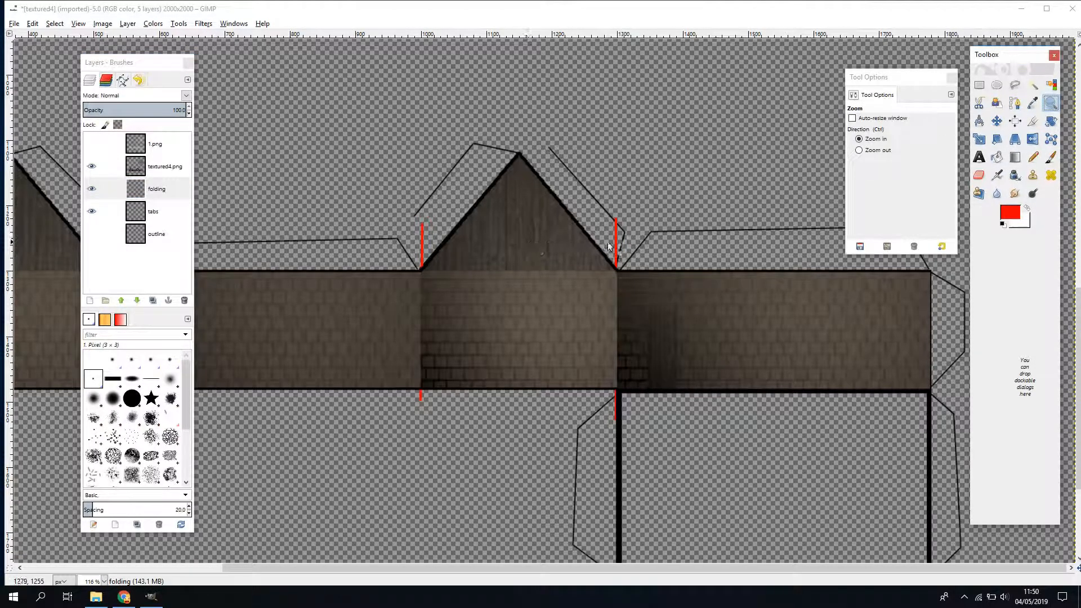
pyautogui.click(874, 149)
pyautogui.click(623, 278)
pyautogui.click(610, 295)
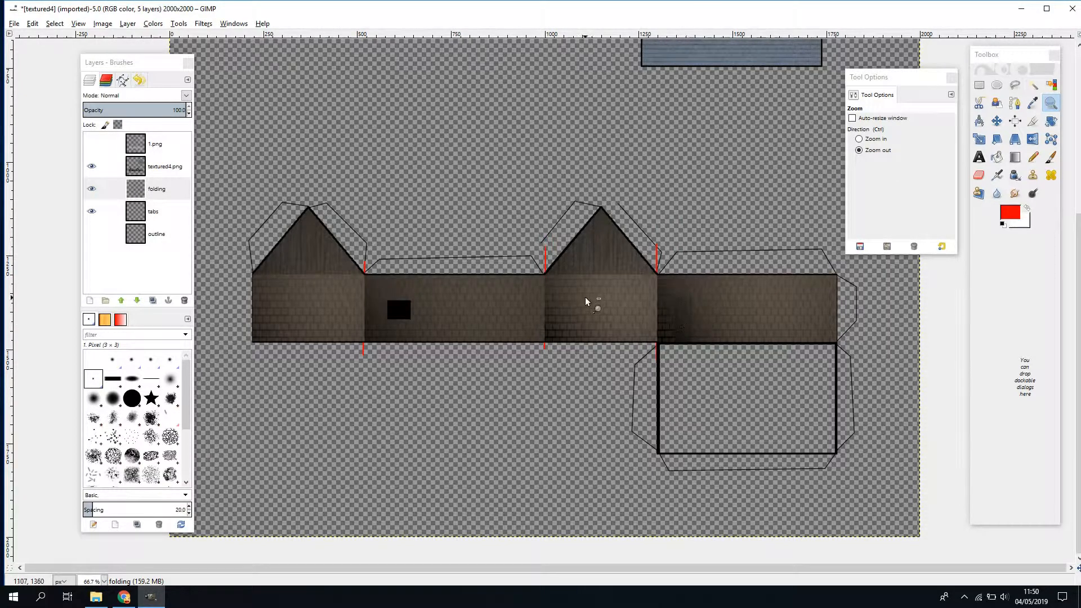
pyautogui.scroll(5, 583, 296)
pyautogui.scroll(-3, 583, 294)
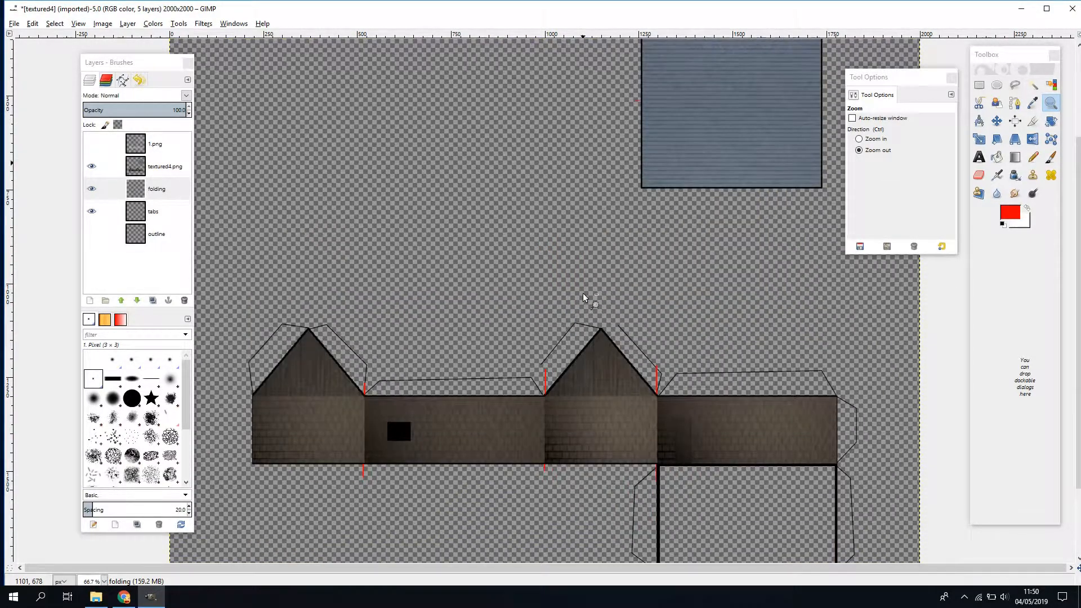
pyautogui.scroll(3, 582, 292)
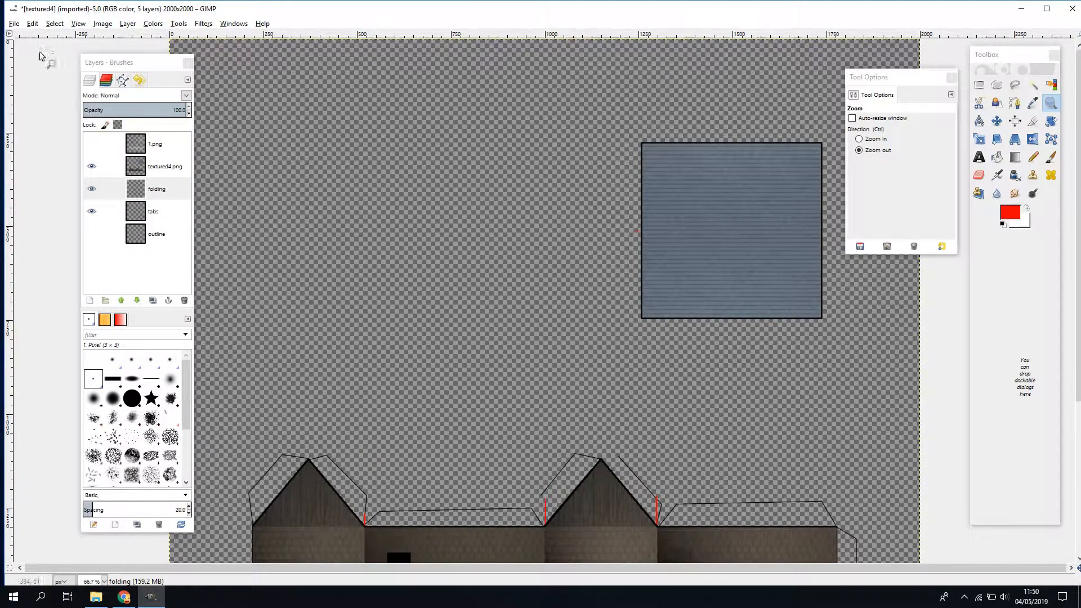
# - Export the image as output.png into the paper buildings folder, keeping the offered PNG options
pyautogui.click(32, 23)
pyautogui.click(13, 23)
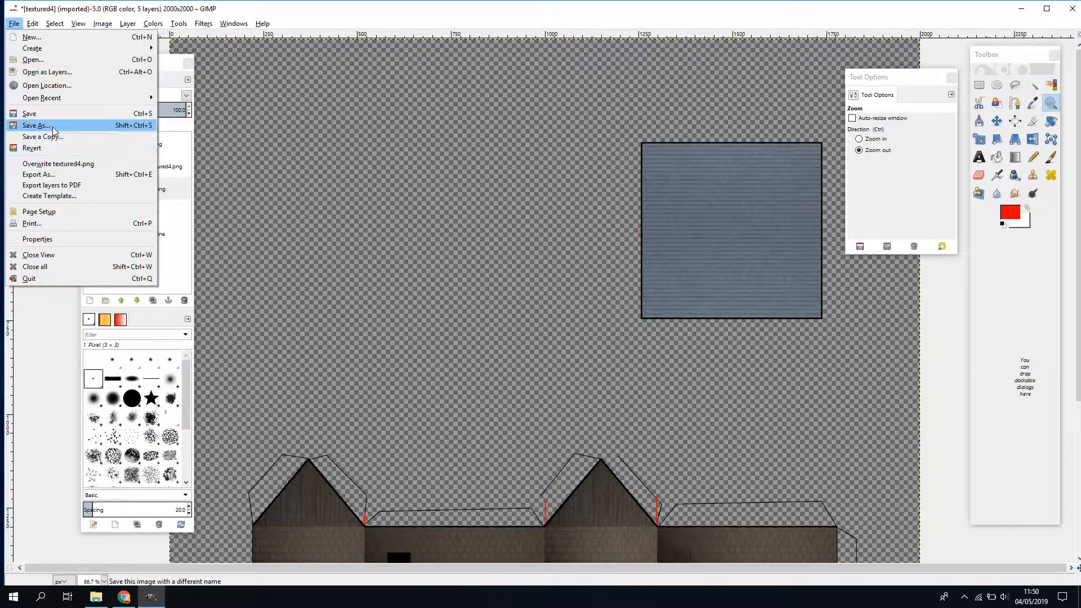
pyautogui.click(57, 178)
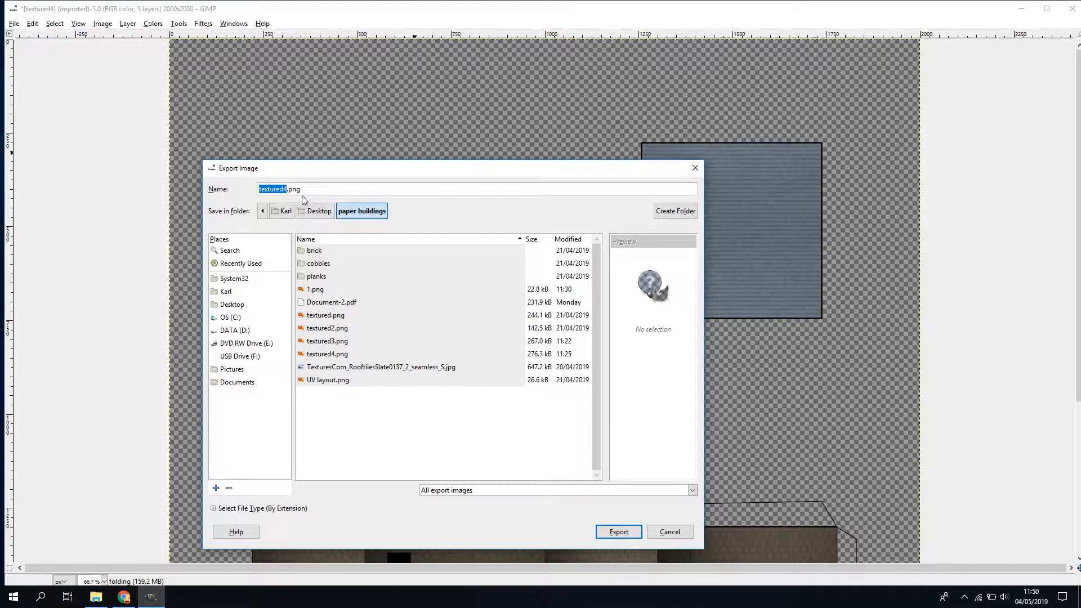
pyautogui.write('o')
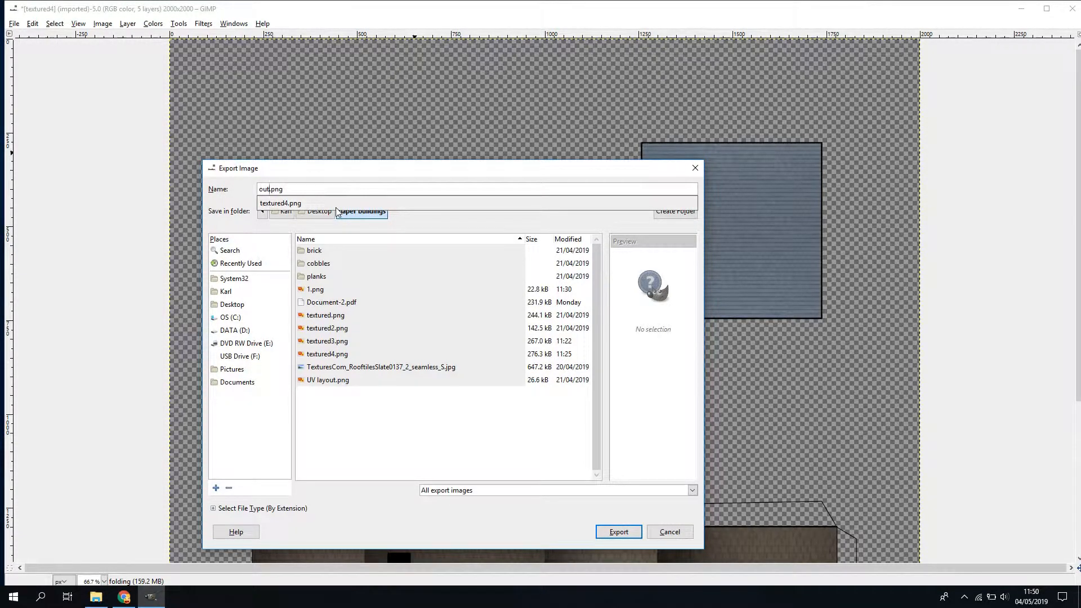
pyautogui.write('utput')
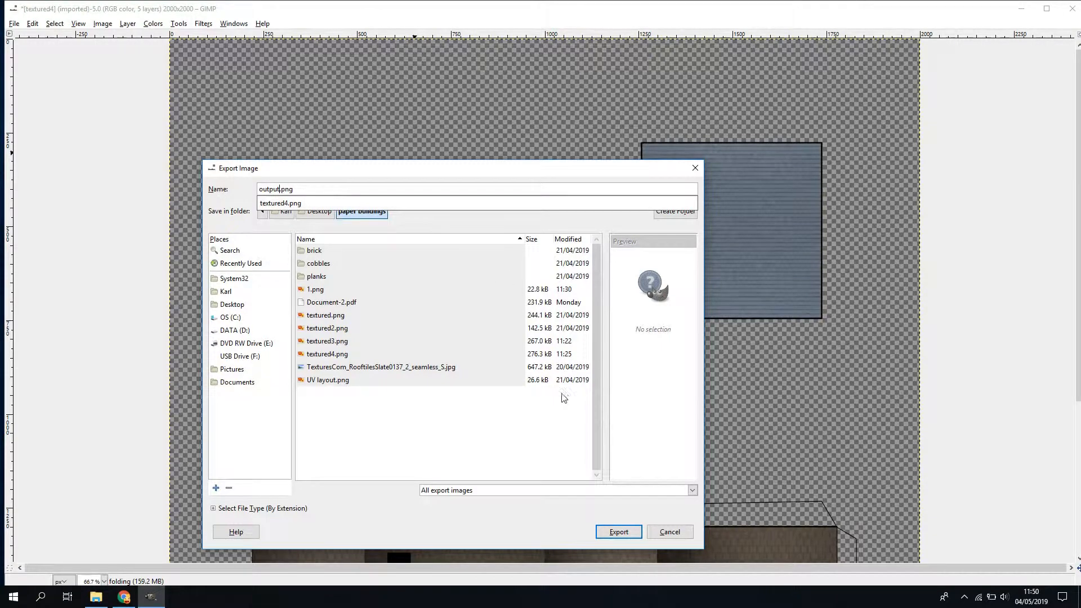
pyautogui.click(621, 538)
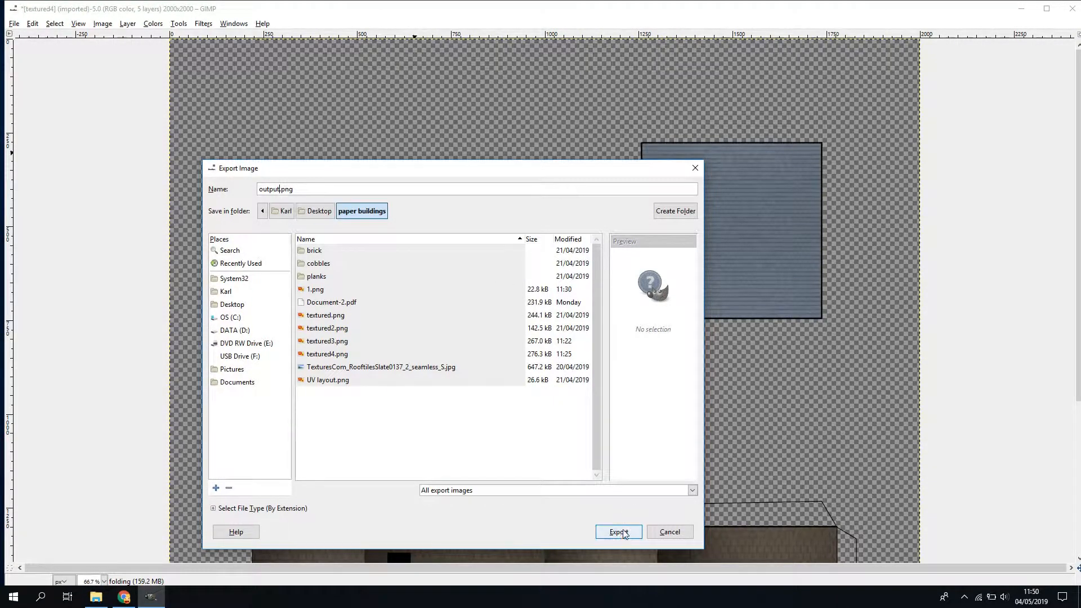
pyautogui.click(624, 533)
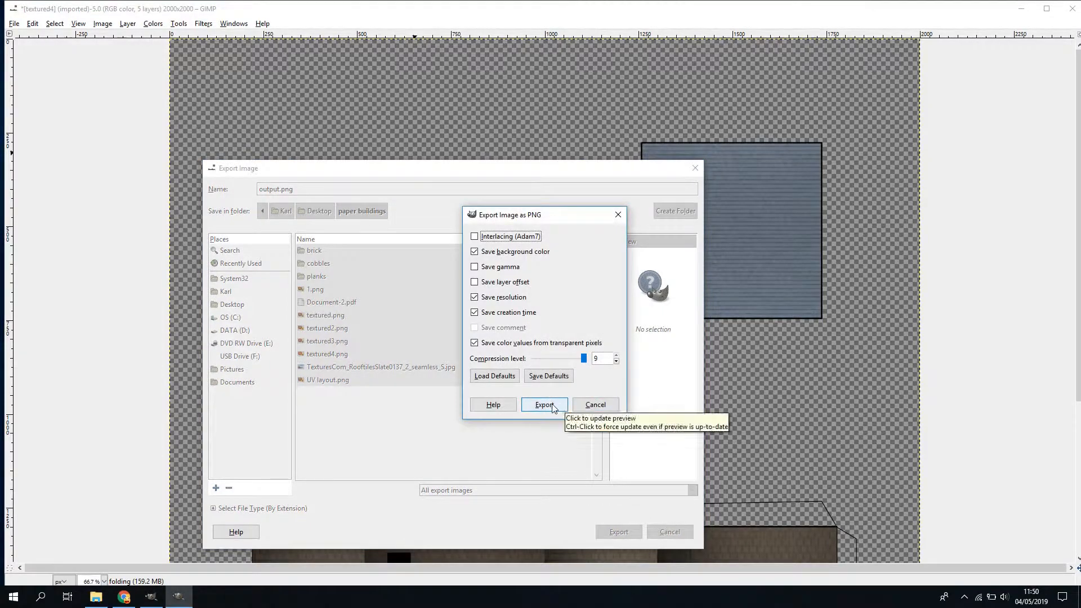
pyautogui.click(545, 405)
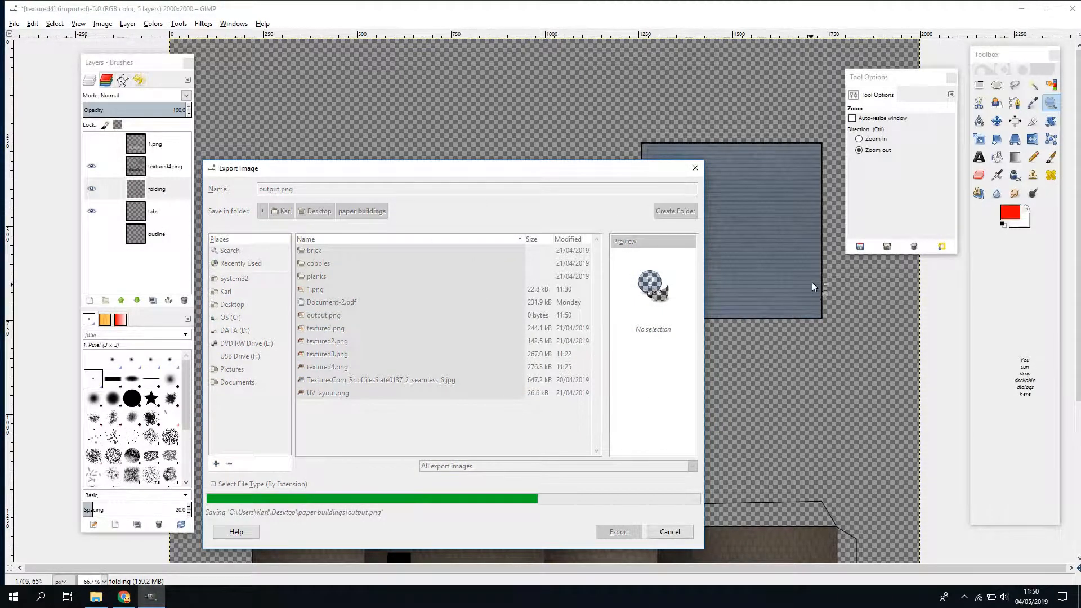
pyautogui.scroll(-3, 818, 271)
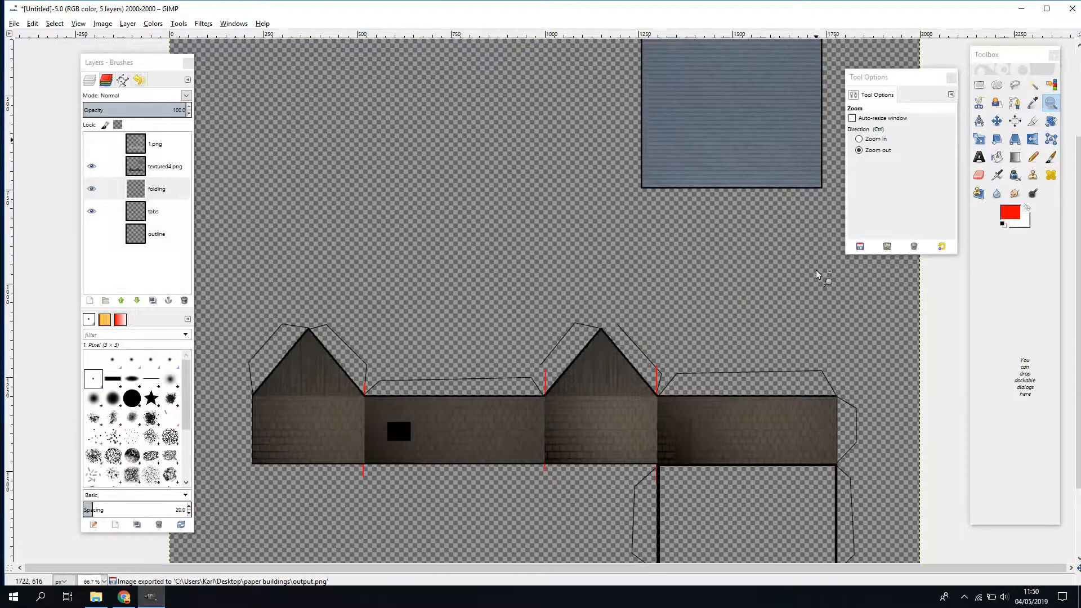